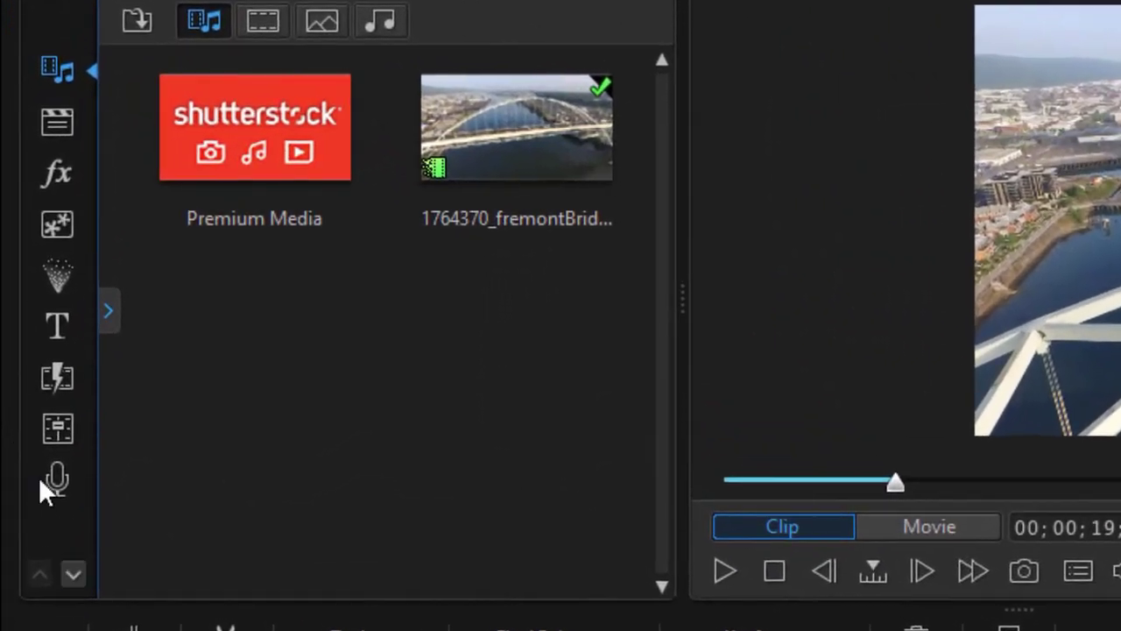
- Open the Title Room to list the scroll templates such as Scroll Up and Perspective Scroll
{"action": "left_click", "coordinate": [55, 325]}
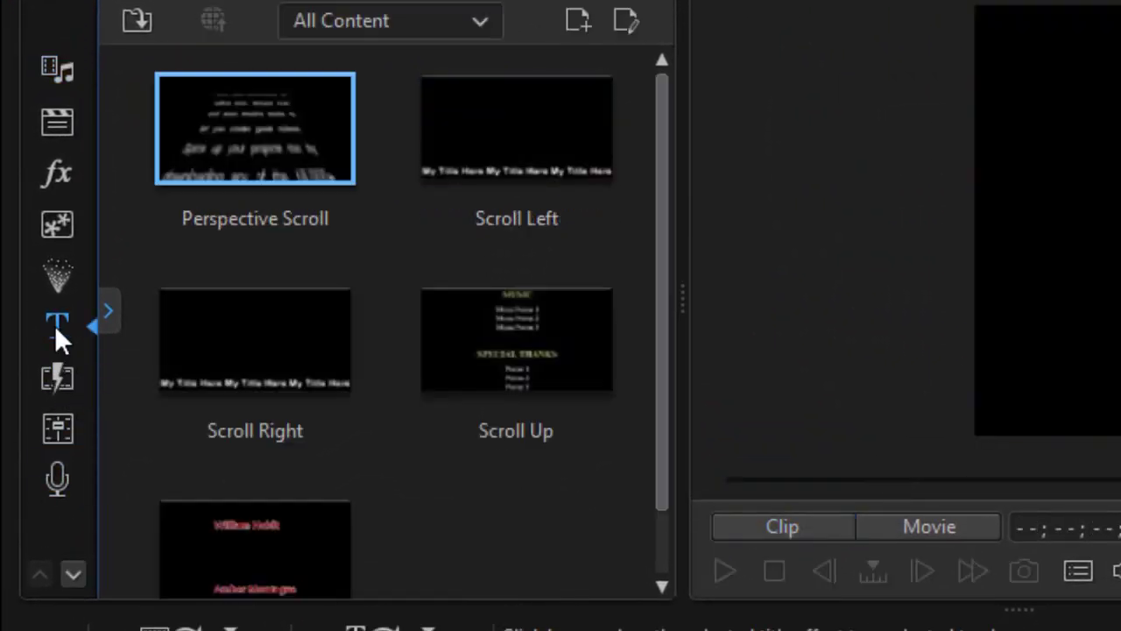
- Preview the Scroll Up credits template, then return to the Media Room showing the fremontBridge footage
{"action": "left_click", "coordinate": [539, 362]}
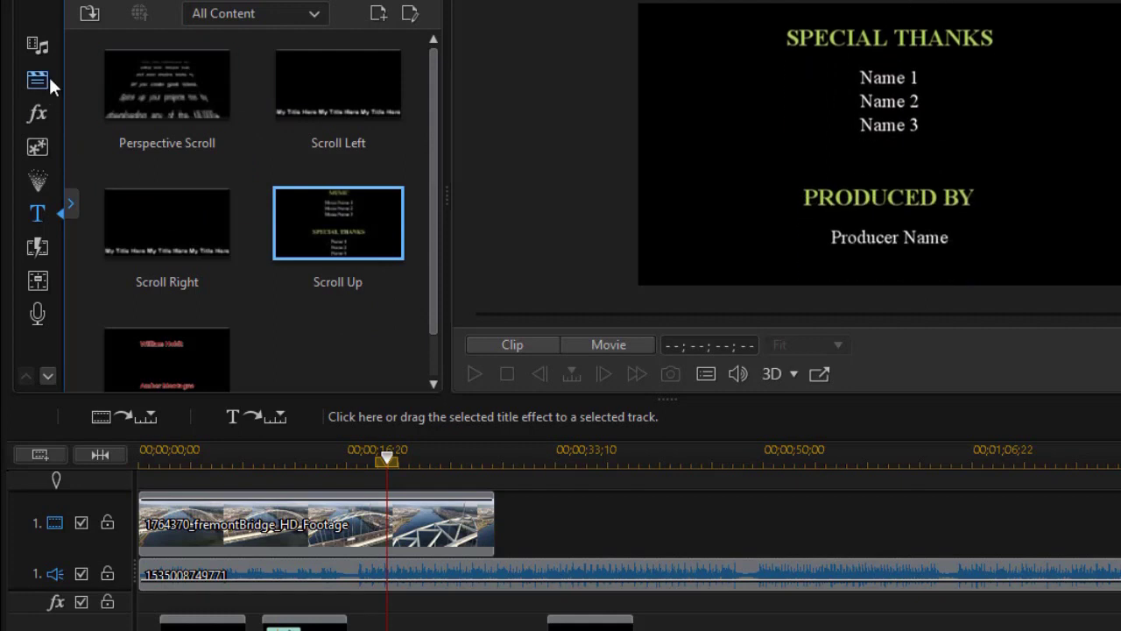
{"action": "left_click", "coordinate": [35, 47]}
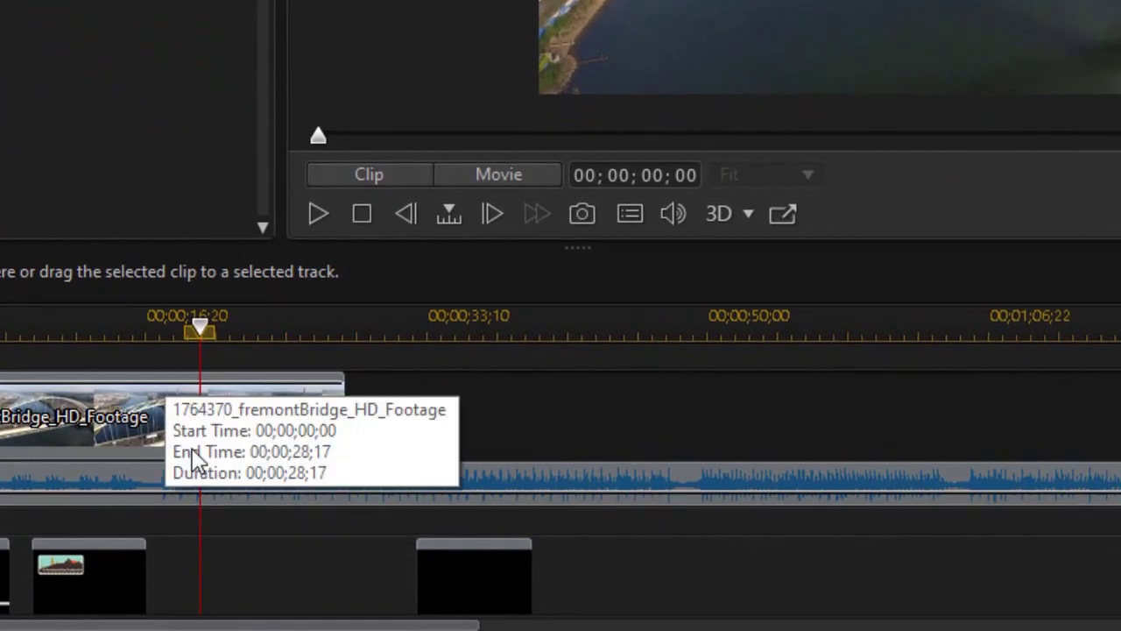
- Launch Automatic Music Beat Detection for the song clip on the audio track
{"action": "left_click", "coordinate": [210, 482]}
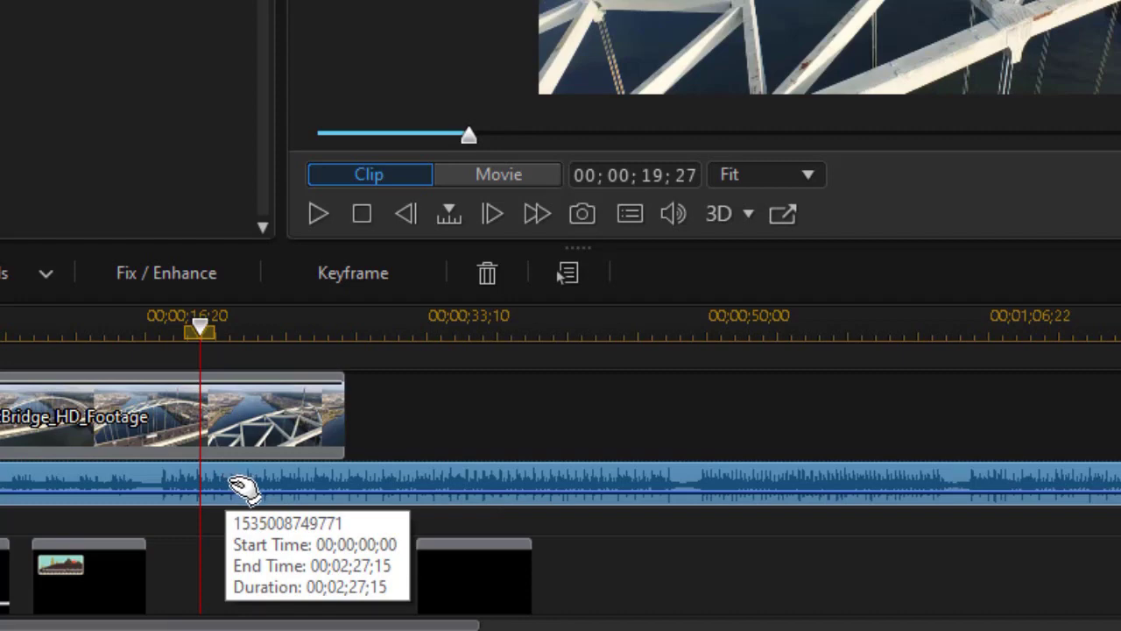
{"action": "right_click", "coordinate": [242, 488]}
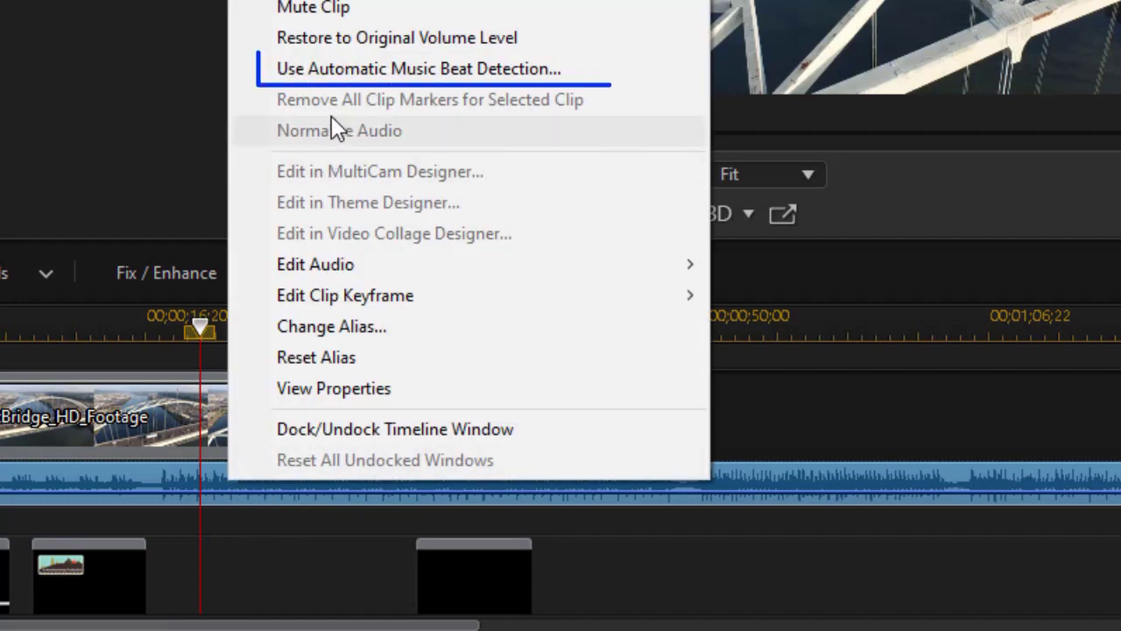
{"action": "left_click", "coordinate": [332, 69]}
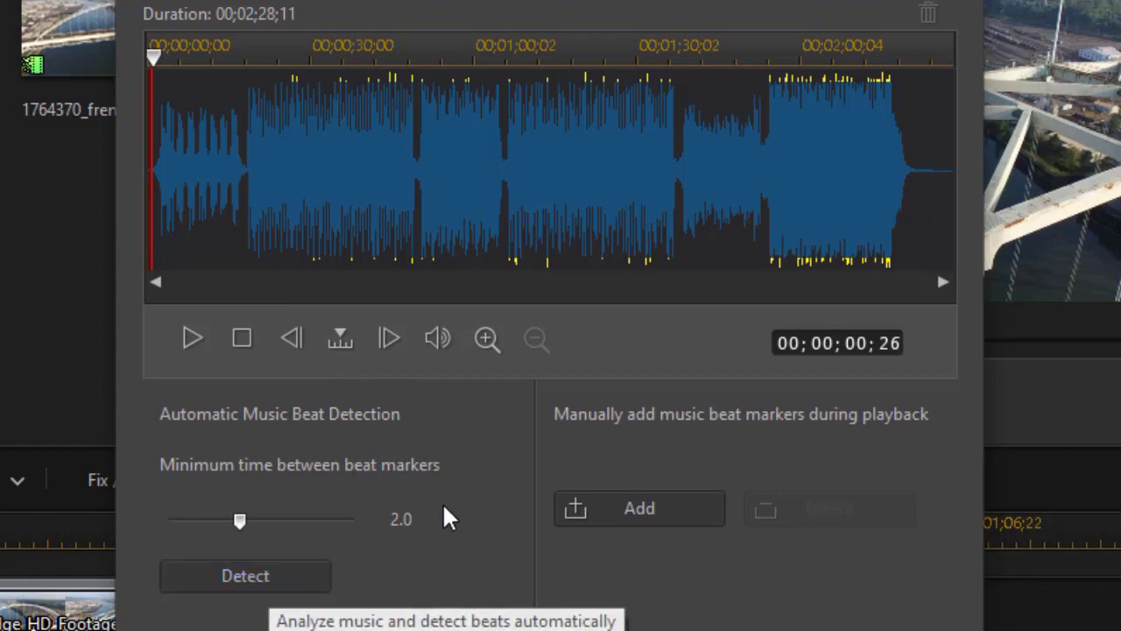
- Play the song and drop six beat markers on its beats with the M shortcut
{"action": "left_click", "coordinate": [189, 339]}
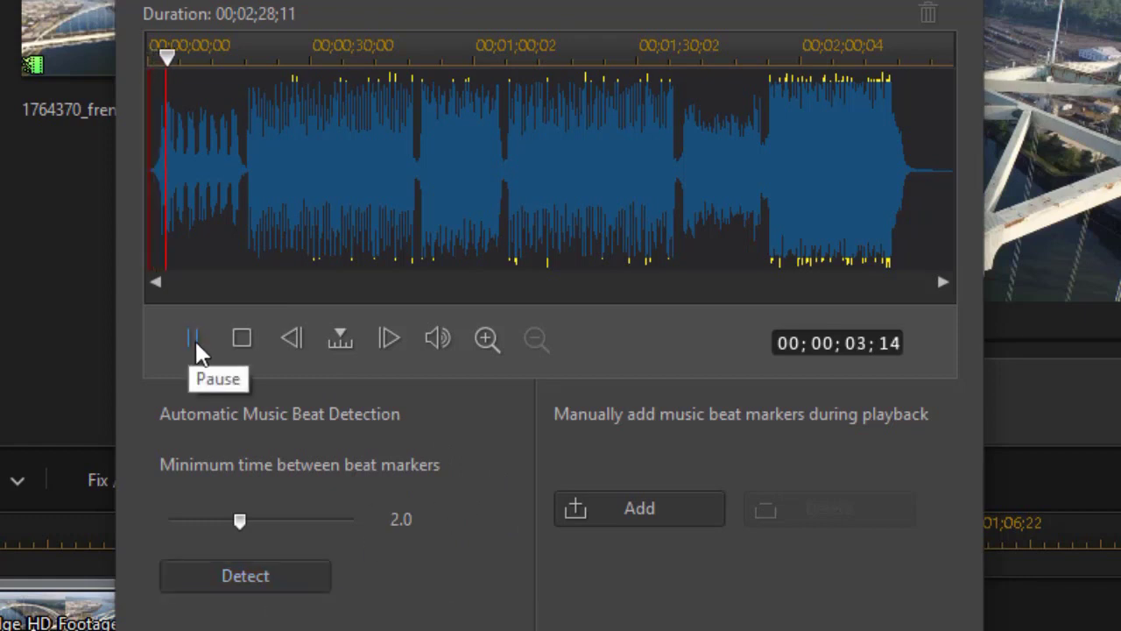
{"action": "key", "text": "m"}
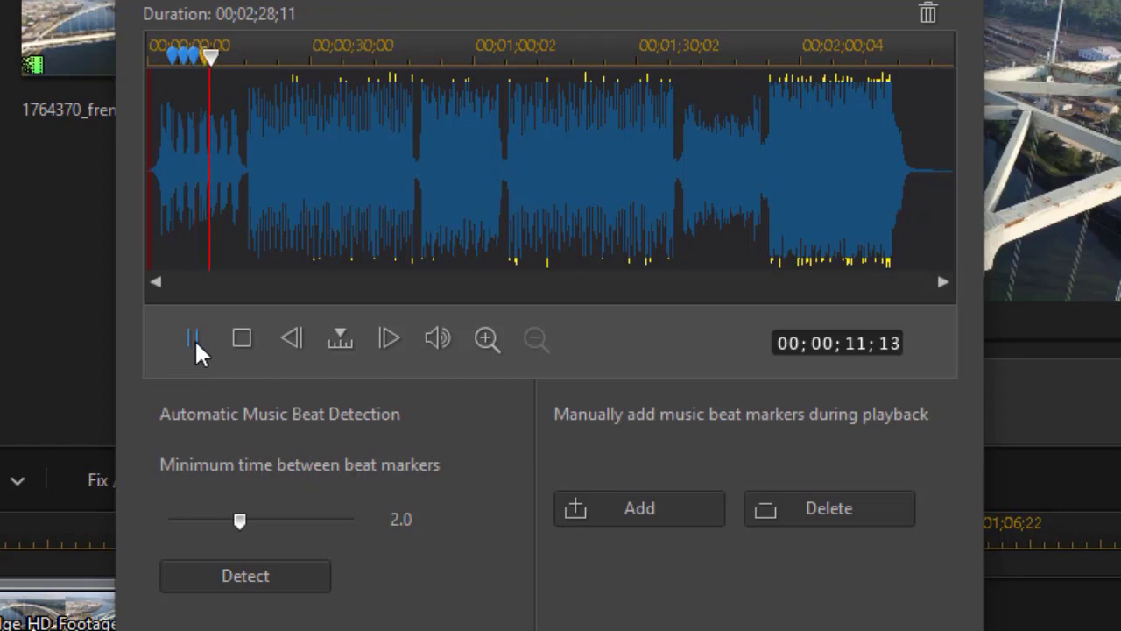
{"action": "key", "text": "m"}
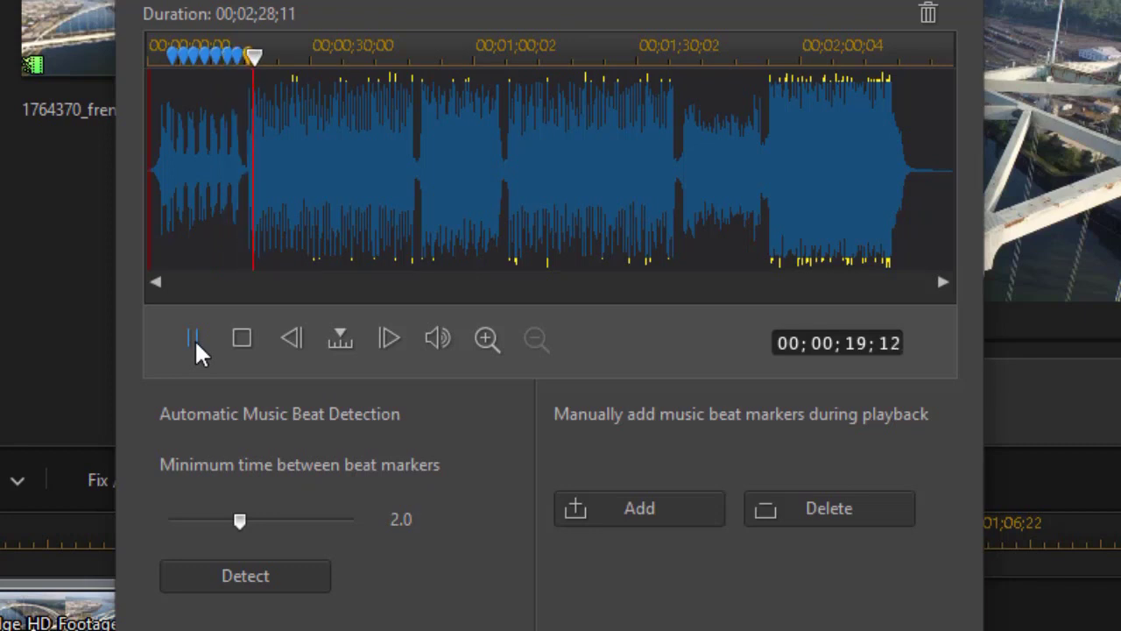
{"action": "key", "text": "m"}
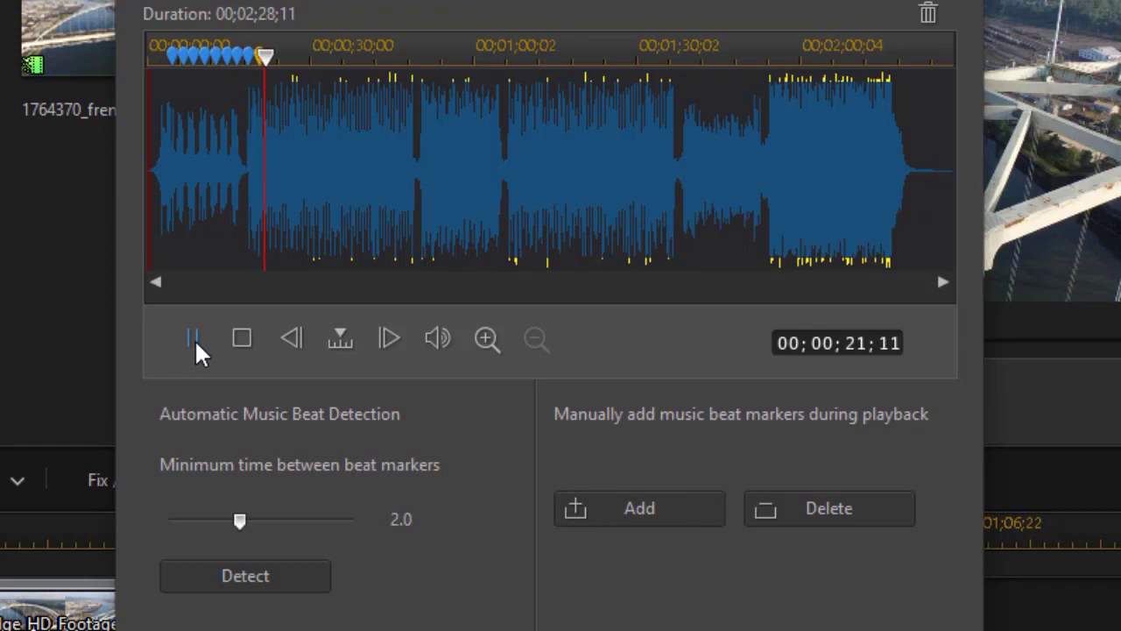
{"action": "key", "text": "m"}
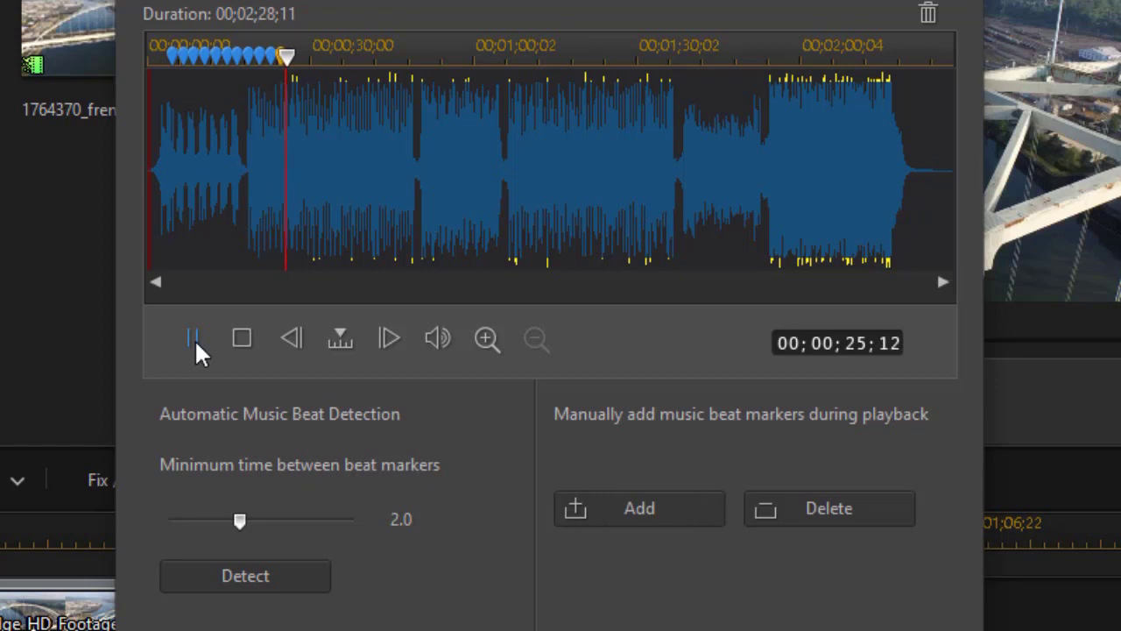
{"action": "key", "text": "m"}
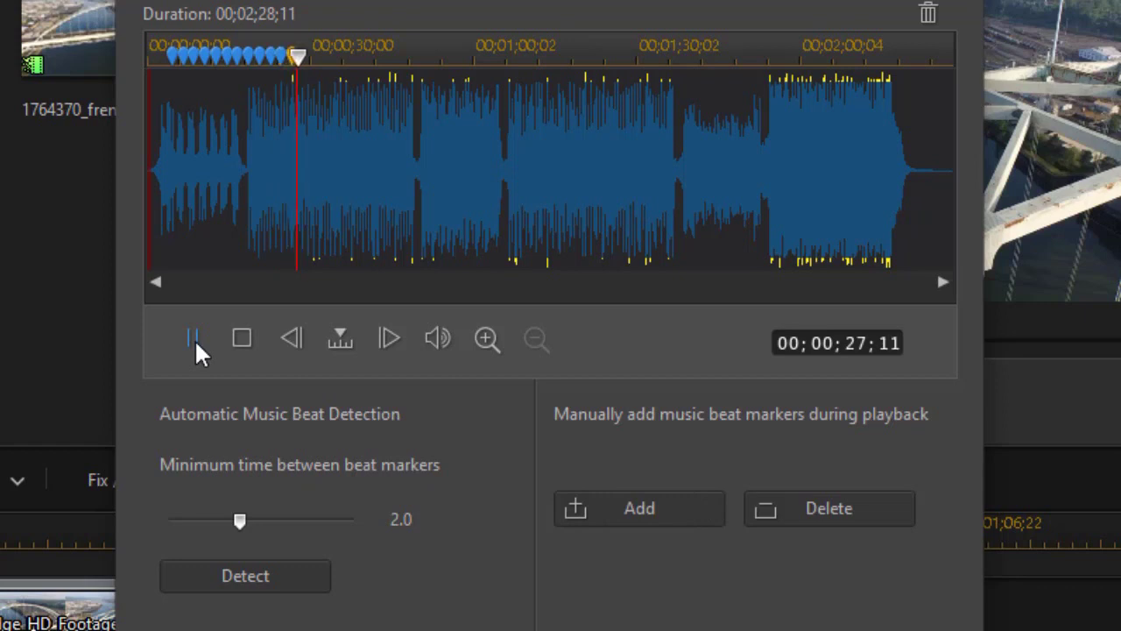
{"action": "key", "text": "m"}
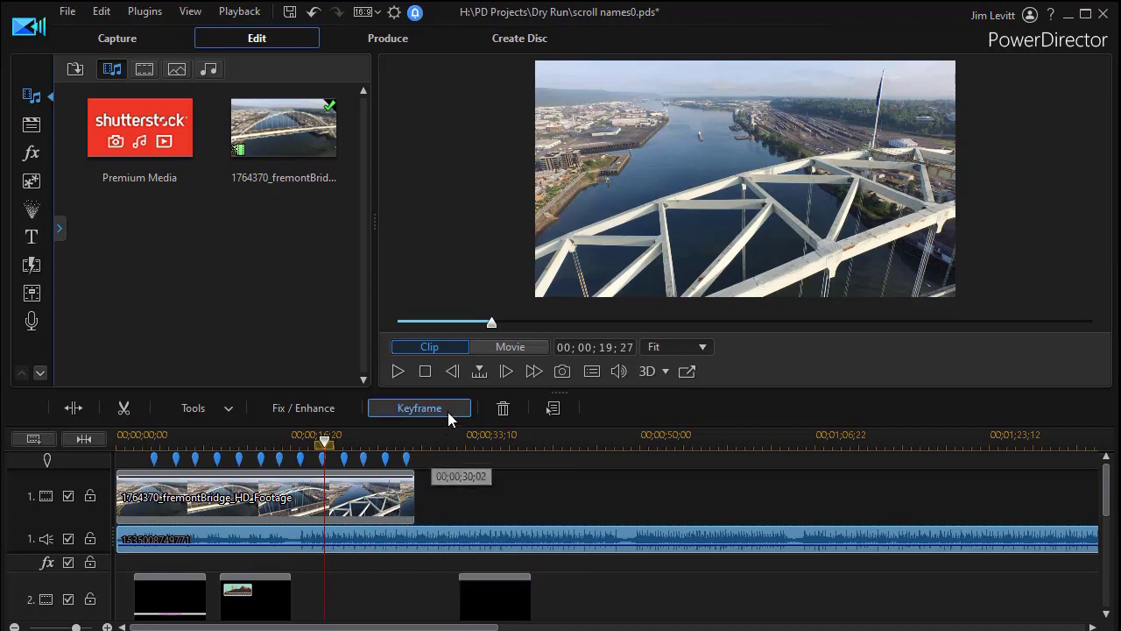
- Show title templates from all categories and place the Default My Title template on track 2
{"action": "left_click", "coordinate": [31, 245]}
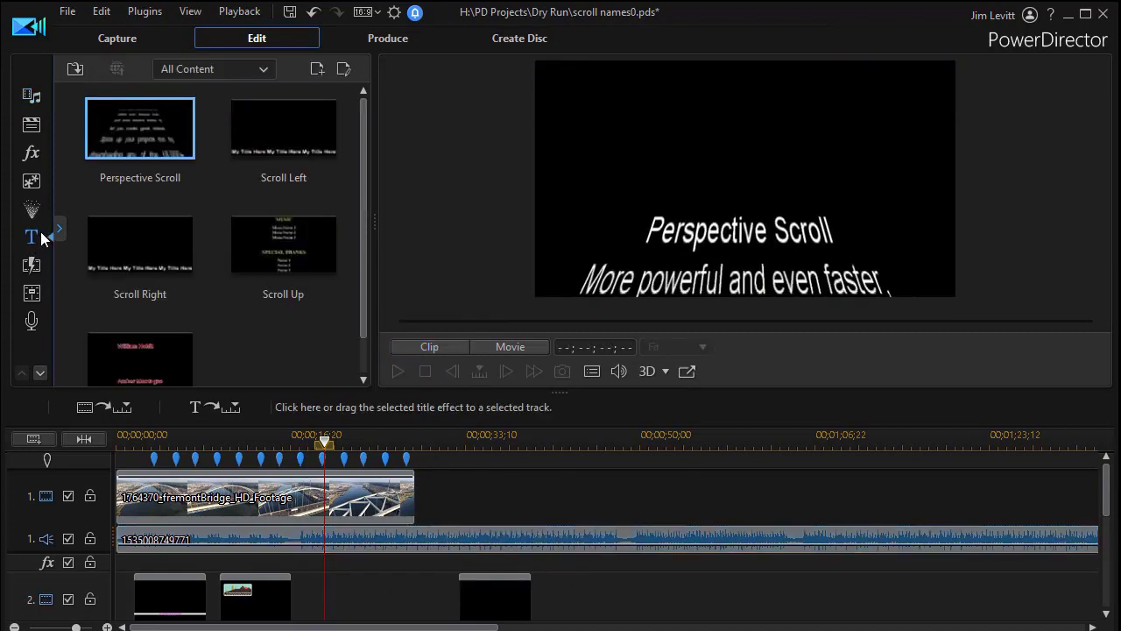
{"action": "left_click", "coordinate": [260, 69]}
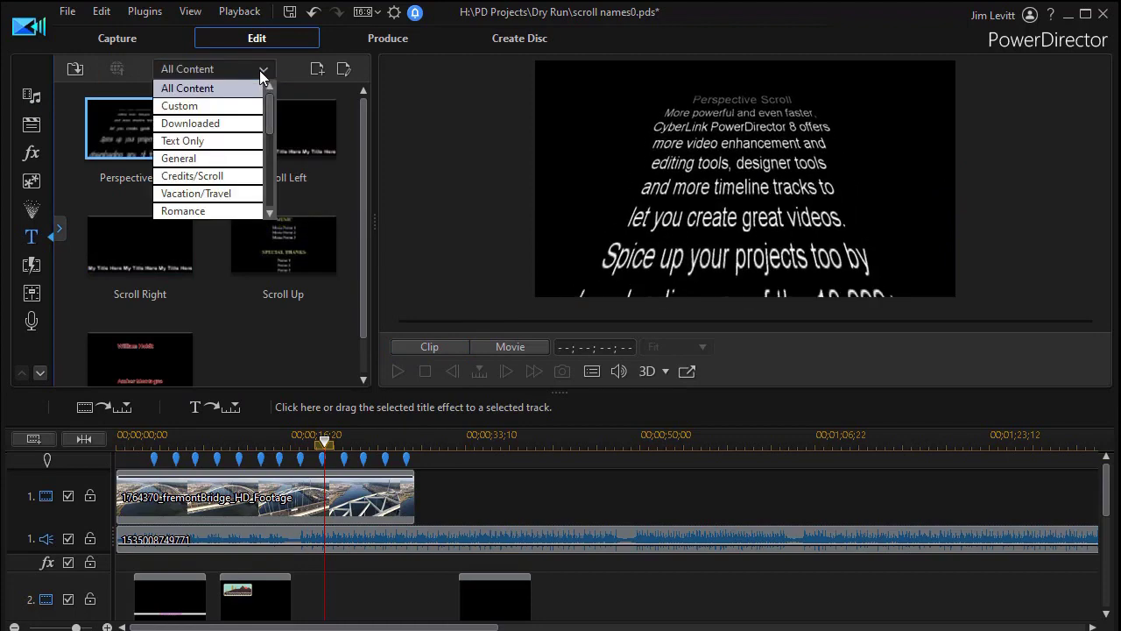
{"action": "left_click", "coordinate": [221, 87]}
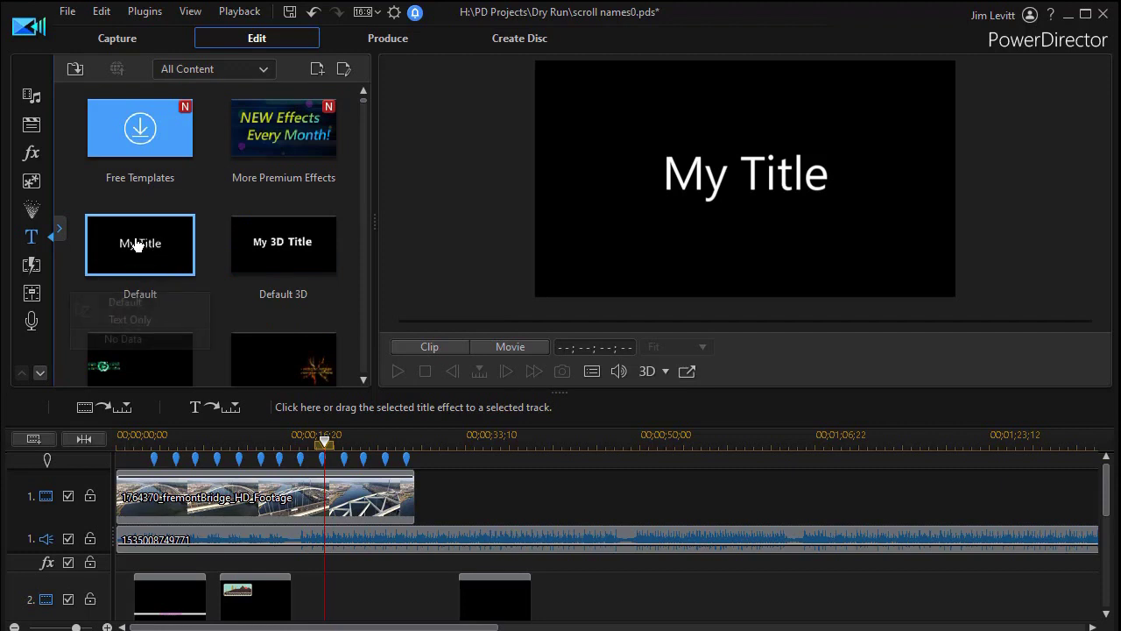
{"action": "left_click_drag", "start_coordinate": [140, 243], "coordinate": [301, 596]}
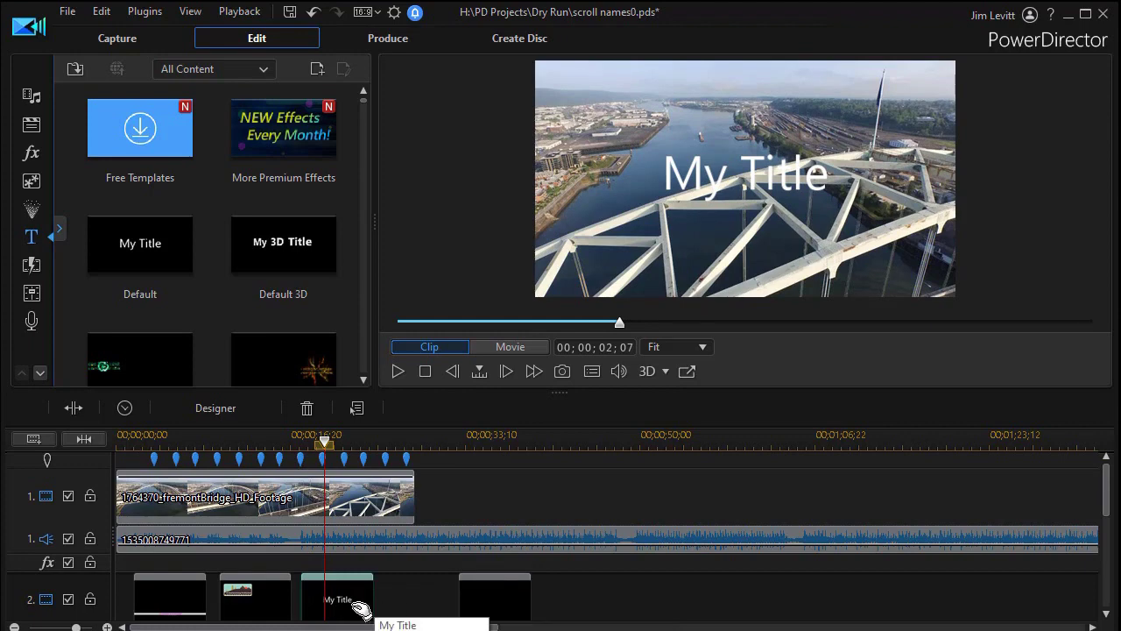
- Remove the My Title clip leaving its gap, and move the names title to start at 00;00;17;20
{"action": "scroll", "coordinate": [362, 608], "scroll_direction": "down", "scroll_amount": 1}
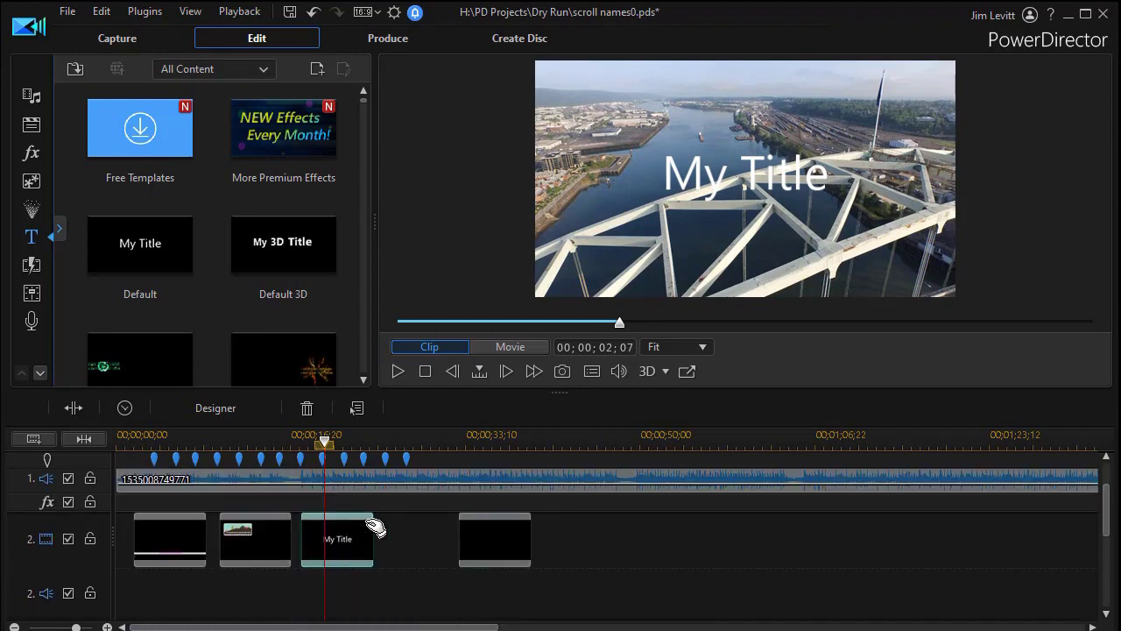
{"action": "right_click", "coordinate": [404, 529]}
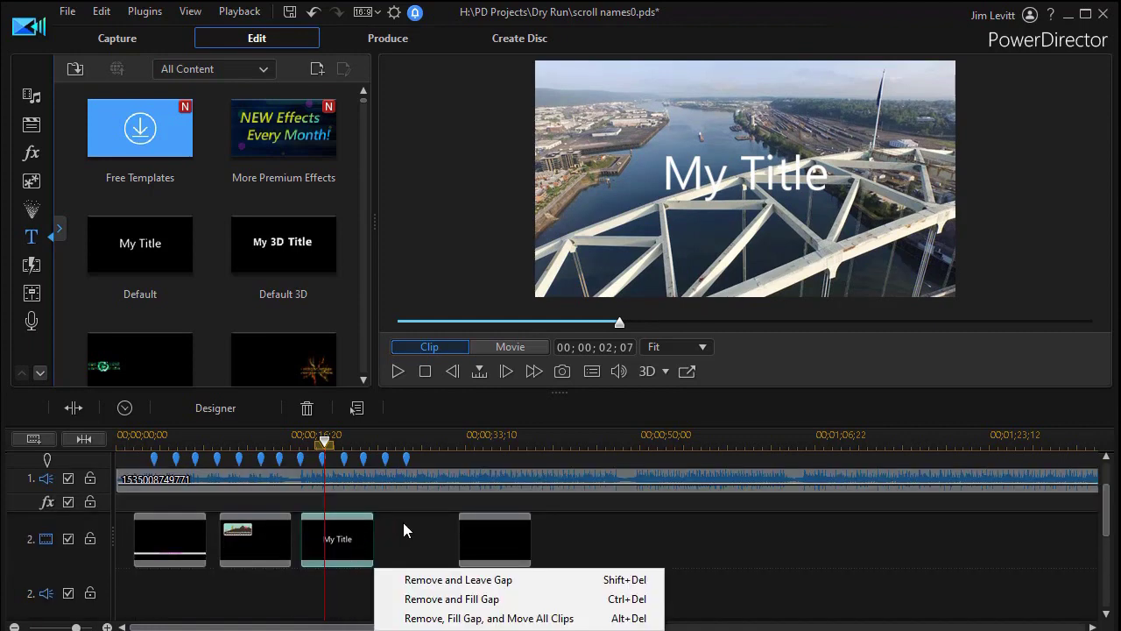
{"action": "left_click", "coordinate": [433, 579]}
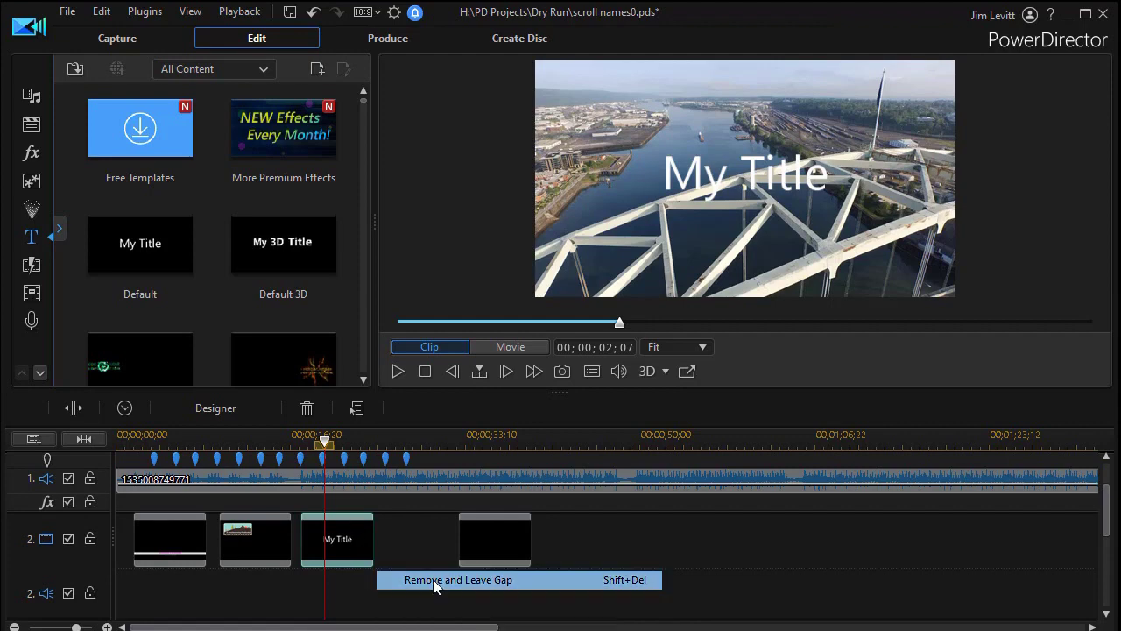
{"action": "left_click", "coordinate": [488, 549]}
{"action": "left_click_drag", "start_coordinate": [488, 549], "coordinate": [330, 548]}
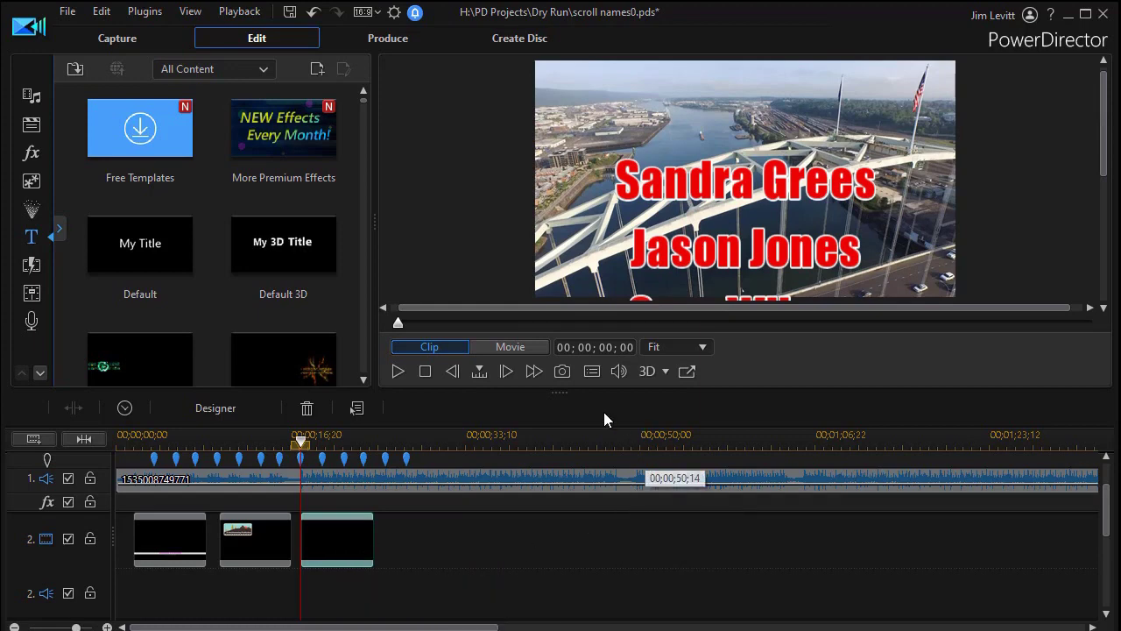
- Enlarge the video preview and open the red Impact name-list title in the Title Designer
{"action": "left_click_drag", "start_coordinate": [556, 391], "coordinate": [327, 476]}
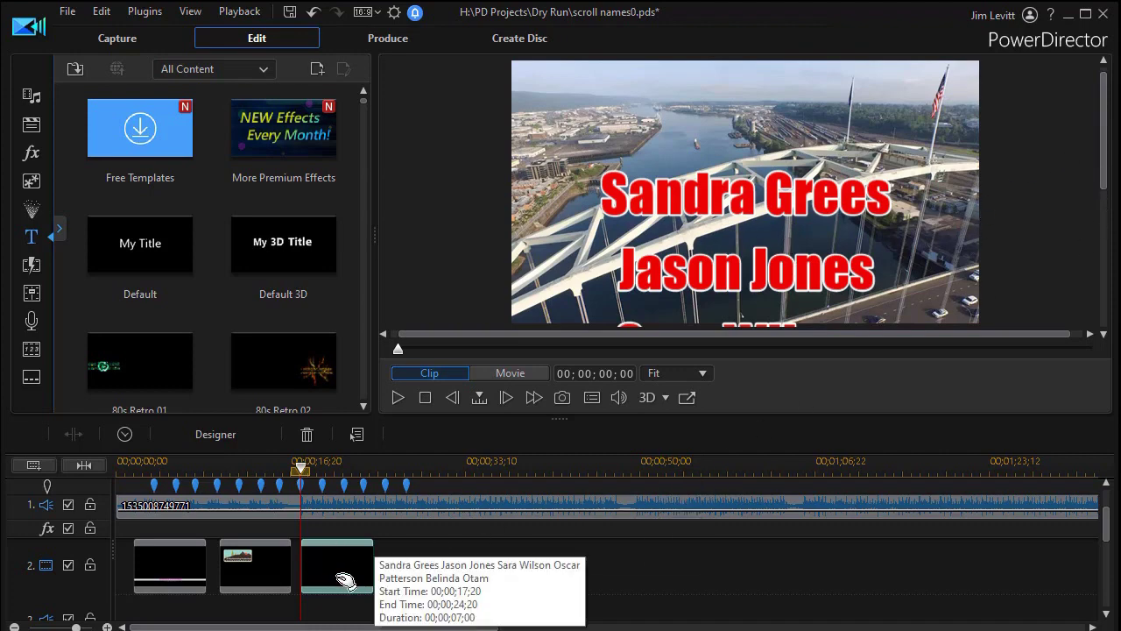
{"action": "scroll", "coordinate": [343, 573], "scroll_direction": "down", "scroll_amount": 1}
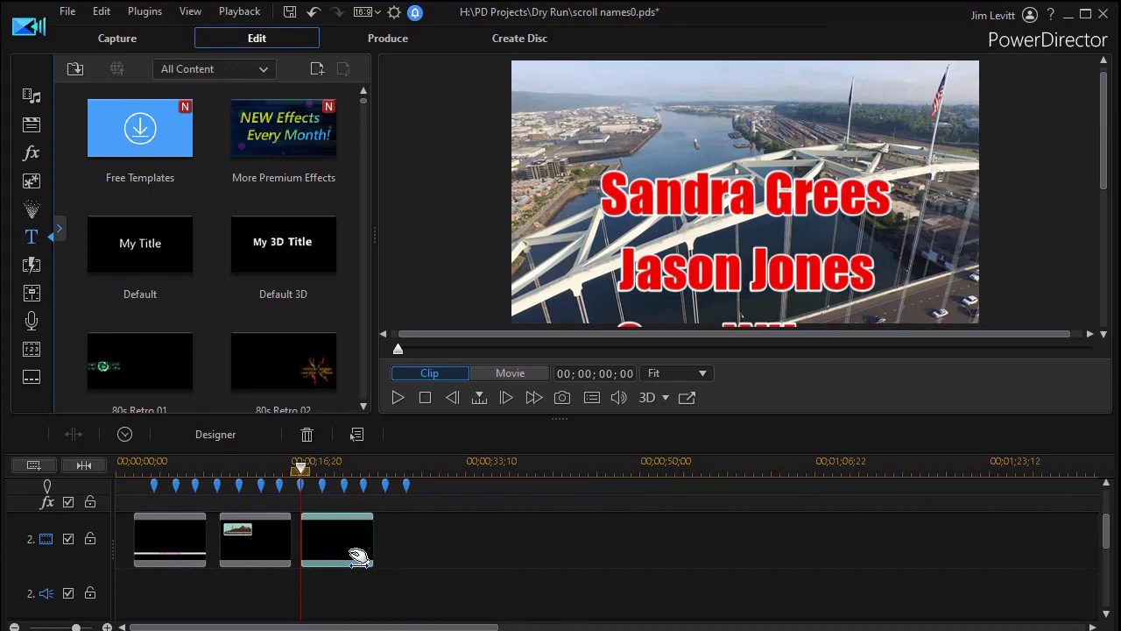
{"action": "double_click", "coordinate": [349, 552]}
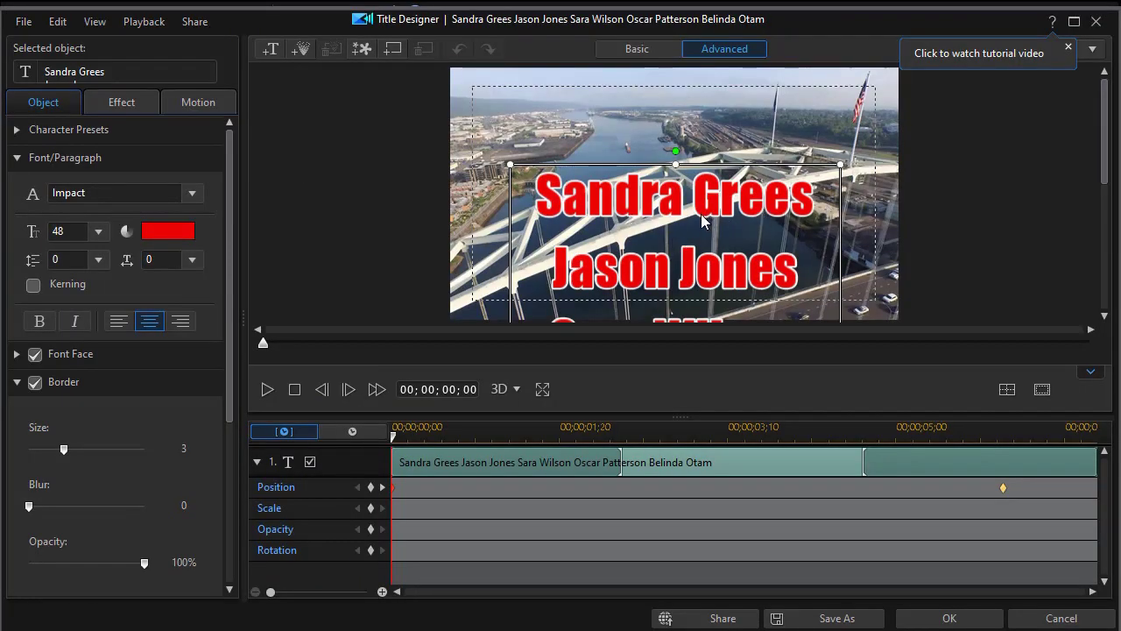
- Select all the title text, set its line spacing to 90, and check the spread-out names
{"action": "mouse_move", "coordinate": [1107, 174]}
{"action": "left_mouse_down"}
{"action": "mouse_move", "coordinate": [1102, 212]}
{"action": "mouse_move", "coordinate": [1103, 194]}
{"action": "left_mouse_up"}
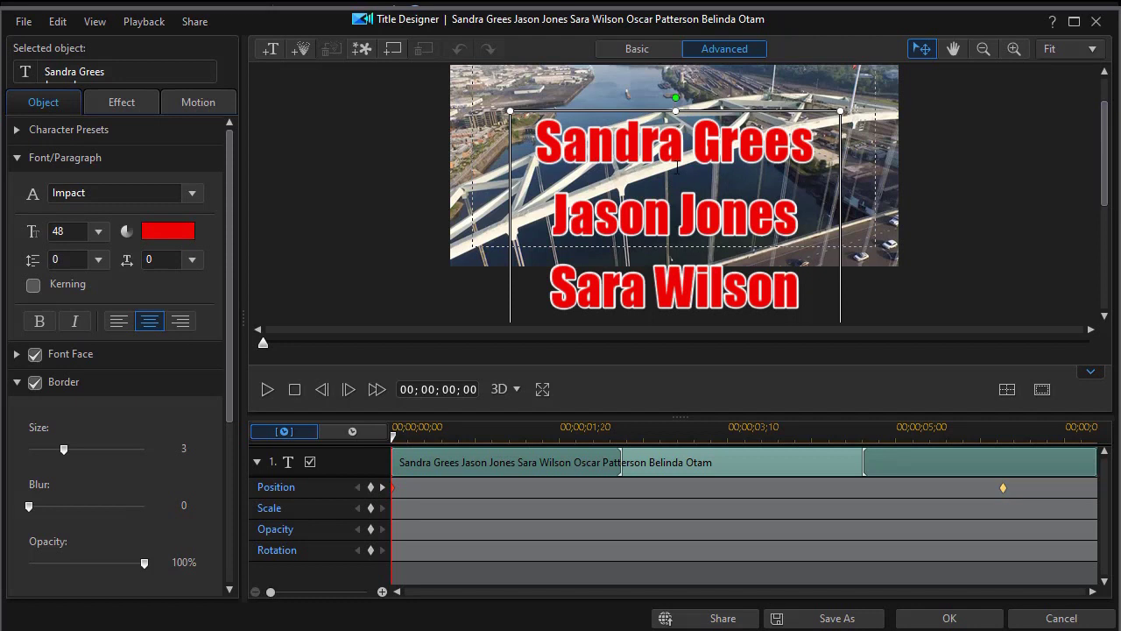
{"action": "mouse_move", "coordinate": [1105, 197]}
{"action": "left_mouse_down"}
{"action": "mouse_move", "coordinate": [1105, 236]}
{"action": "mouse_move", "coordinate": [1106, 192]}
{"action": "left_mouse_up"}
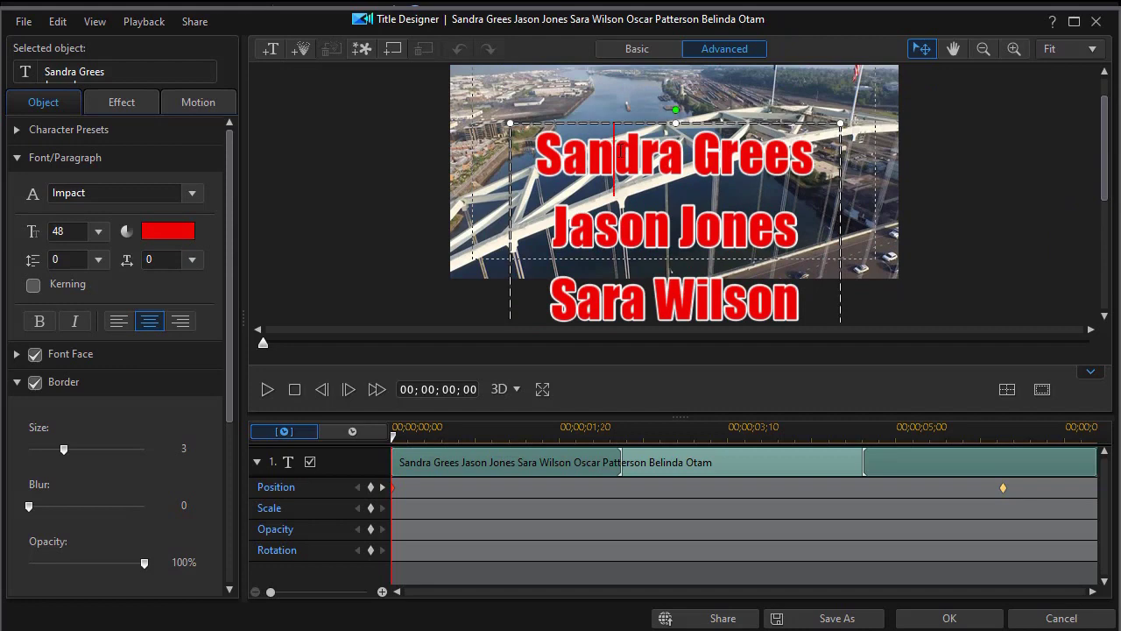
{"action": "key", "text": "ctrl+a"}
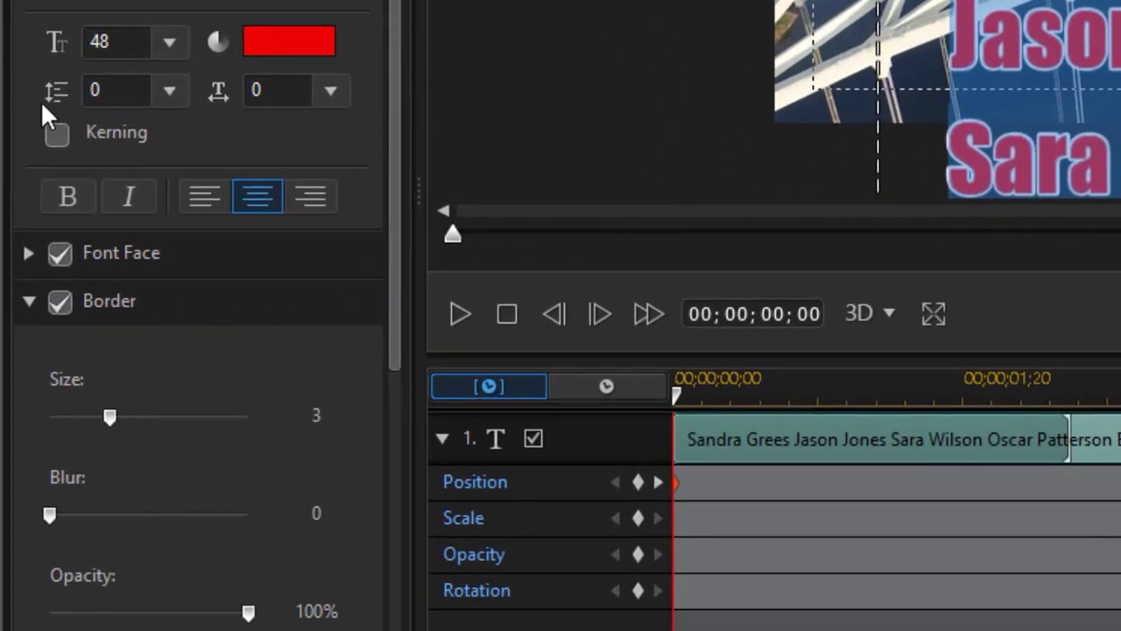
{"action": "left_click", "coordinate": [170, 91]}
{"action": "left_click_drag", "start_coordinate": [180, 286], "coordinate": [170, 413]}
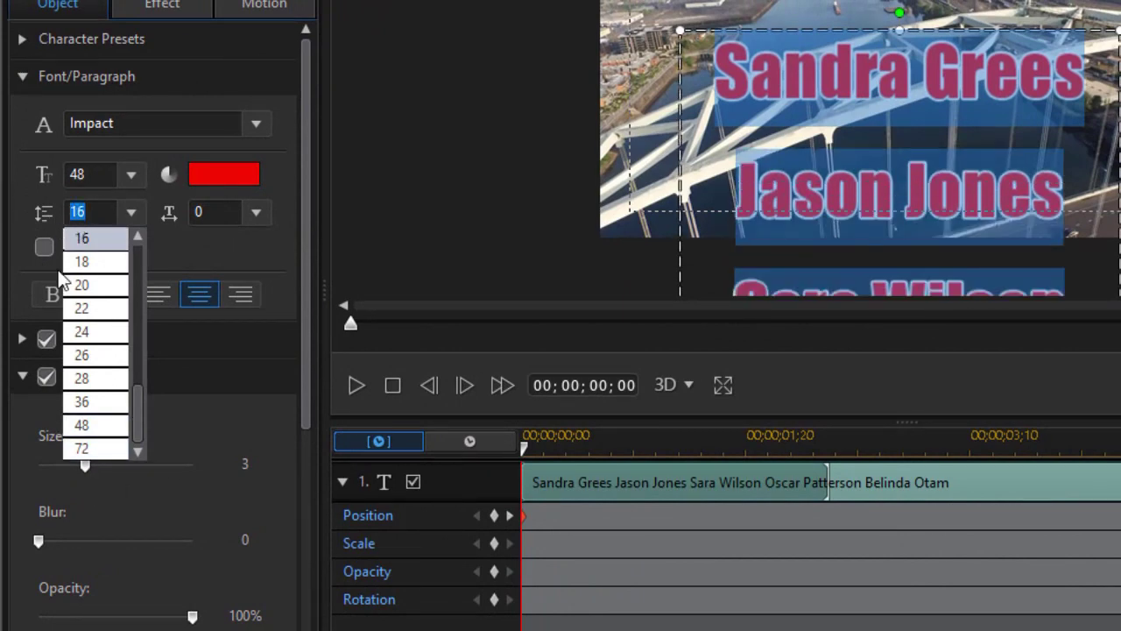
{"action": "type", "text": "90"}
{"action": "key", "text": "Return"}
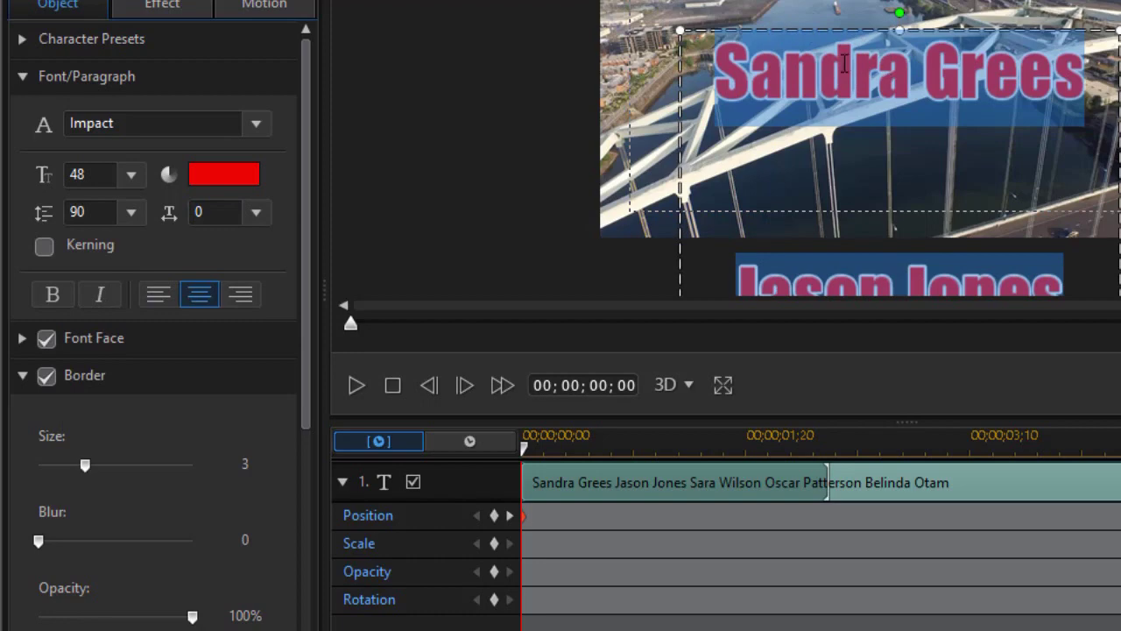
{"action": "scroll", "coordinate": [893, 228], "scroll_direction": "down", "scroll_amount": 5}
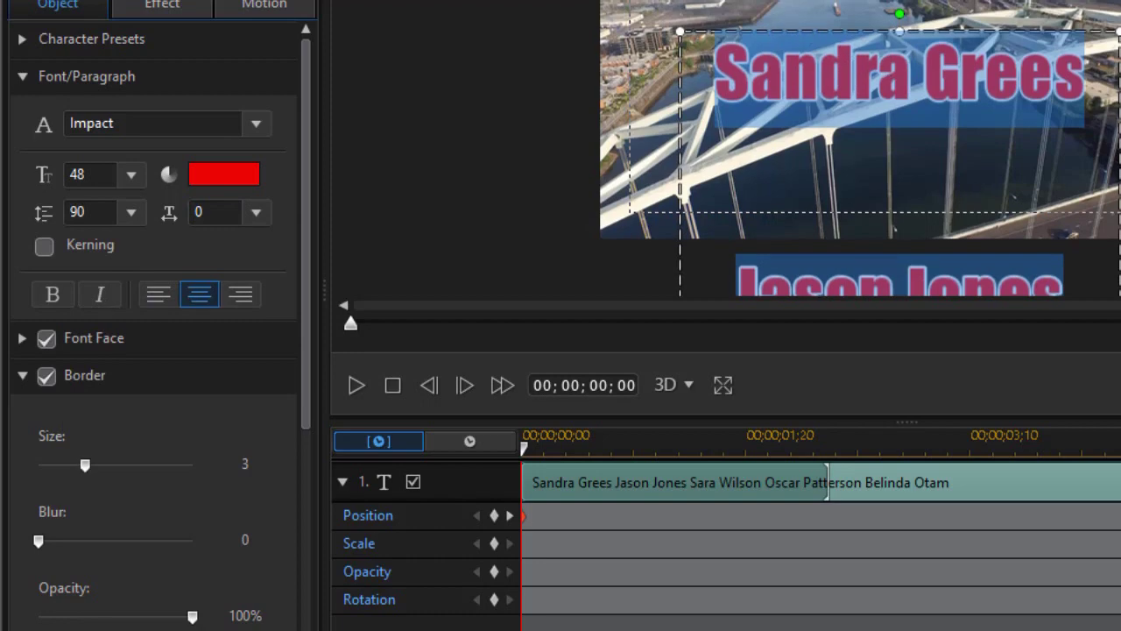
{"action": "scroll", "coordinate": [899, 261], "scroll_direction": "down", "scroll_amount": 10}
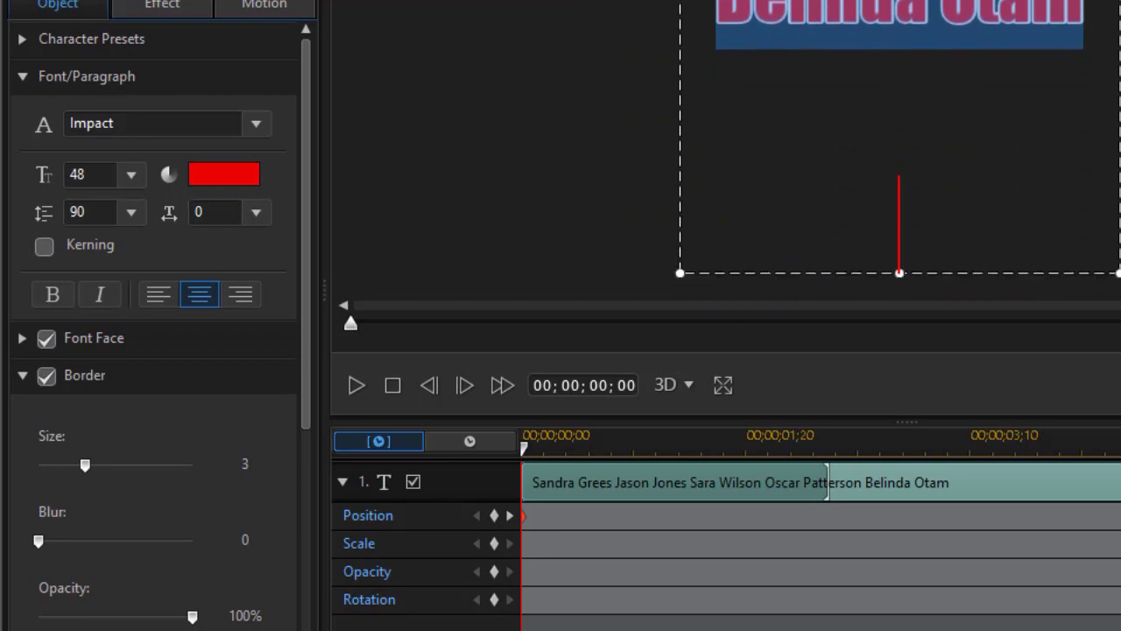
{"action": "scroll", "coordinate": [899, 261], "scroll_direction": "up", "scroll_amount": 10}
{"action": "scroll", "coordinate": [899, 261], "scroll_direction": "up", "scroll_amount": 3}
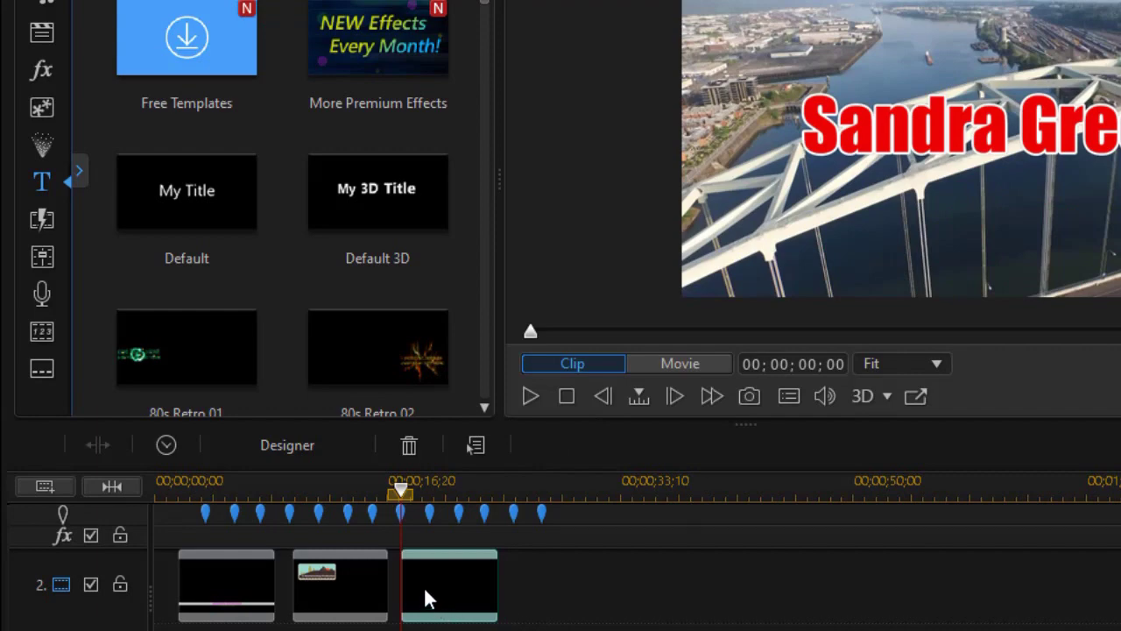
- Scrub back to about 14;06 and play the whole movie preview to check timing
{"action": "left_click", "coordinate": [392, 511]}
{"action": "left_click_drag", "start_coordinate": [392, 510], "coordinate": [361, 514]}
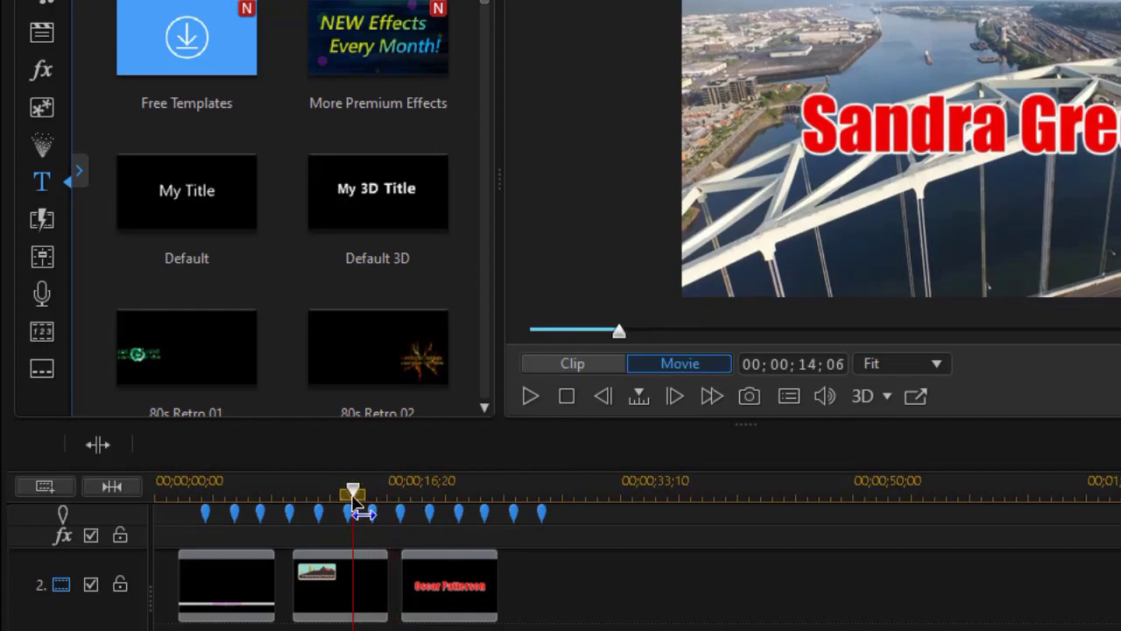
{"action": "key", "text": "space"}
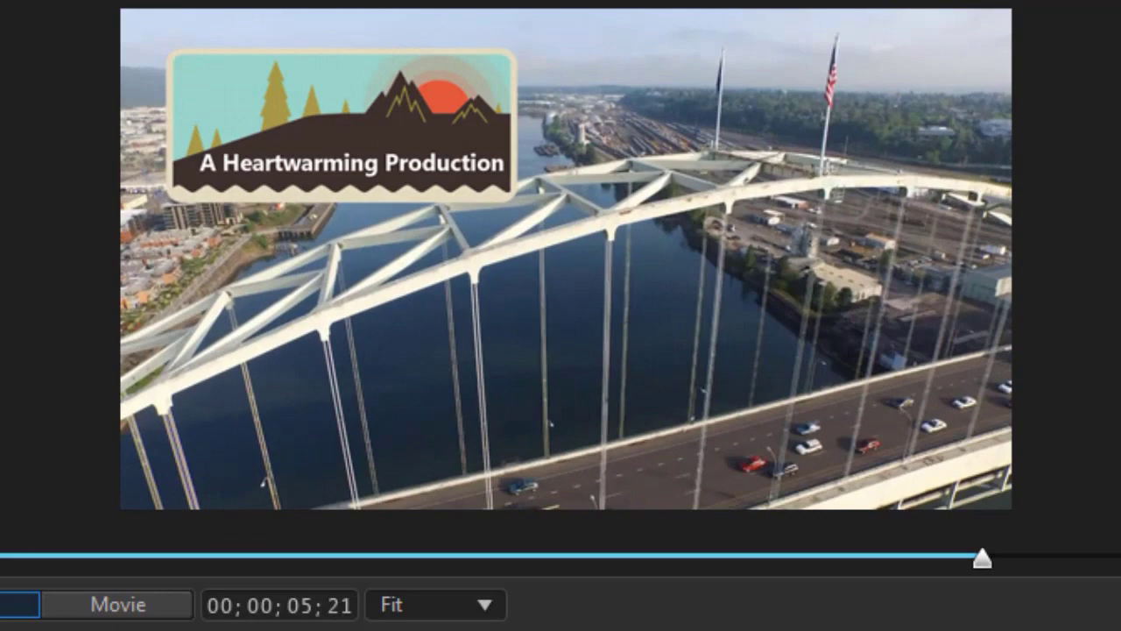
{"action": "left_click", "coordinate": [117, 604]}
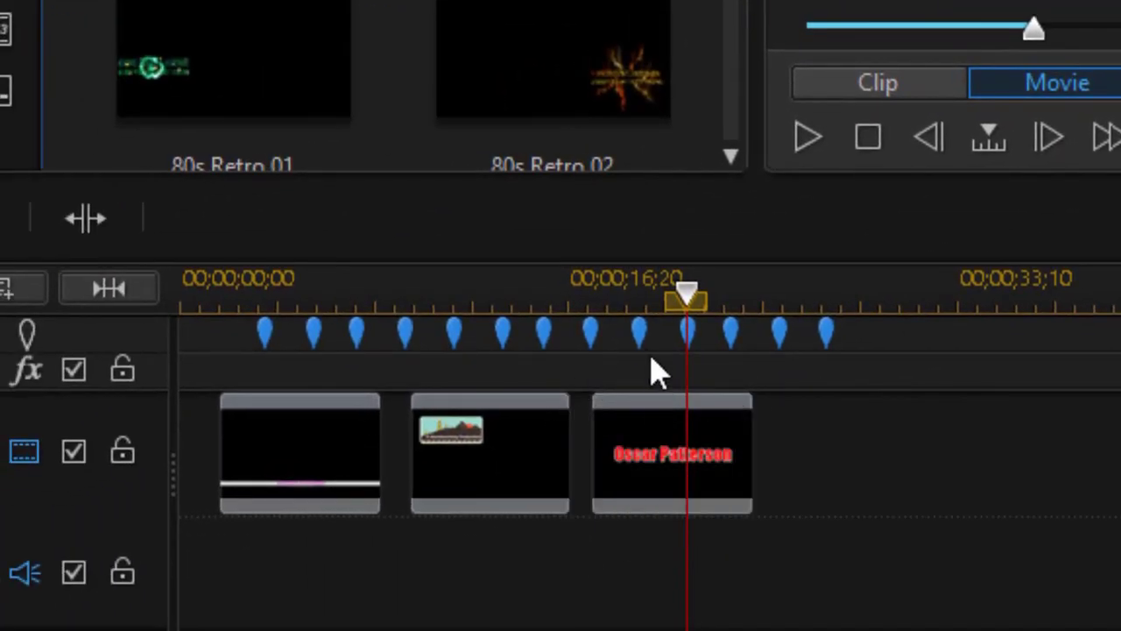
{"action": "left_click", "coordinate": [640, 333]}
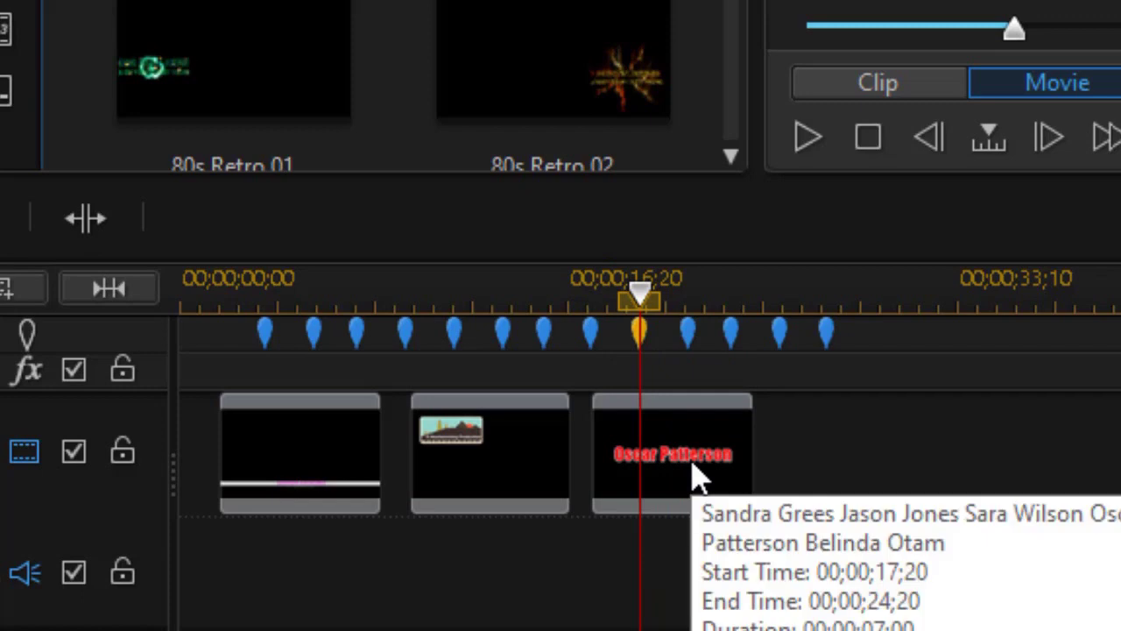
{"action": "left_click", "coordinate": [692, 464]}
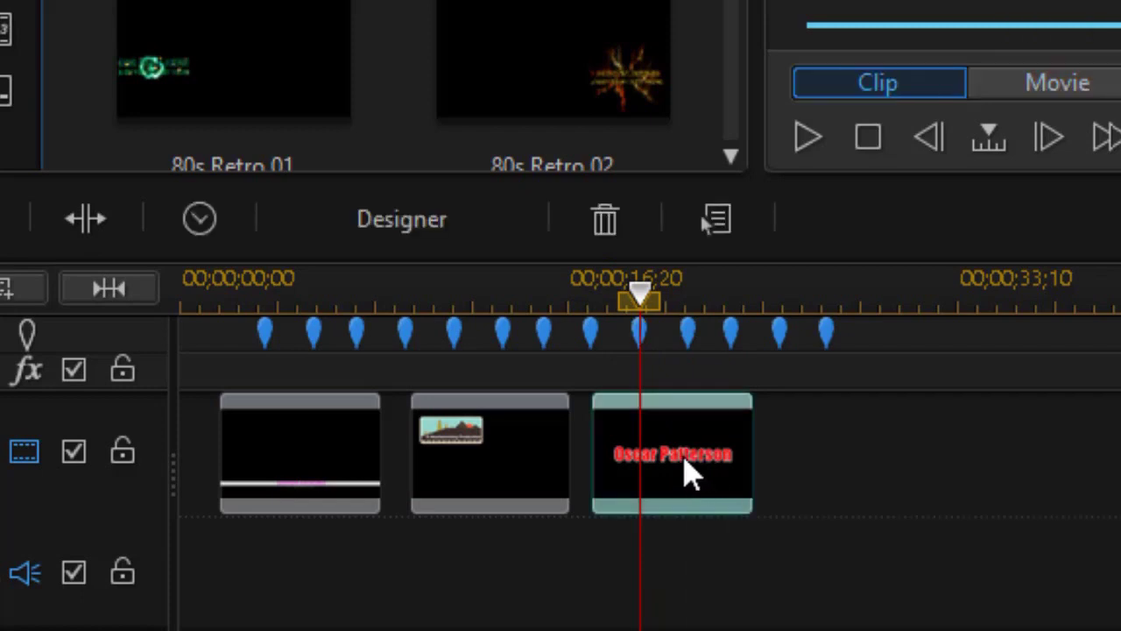
{"action": "double_click", "coordinate": [688, 473]}
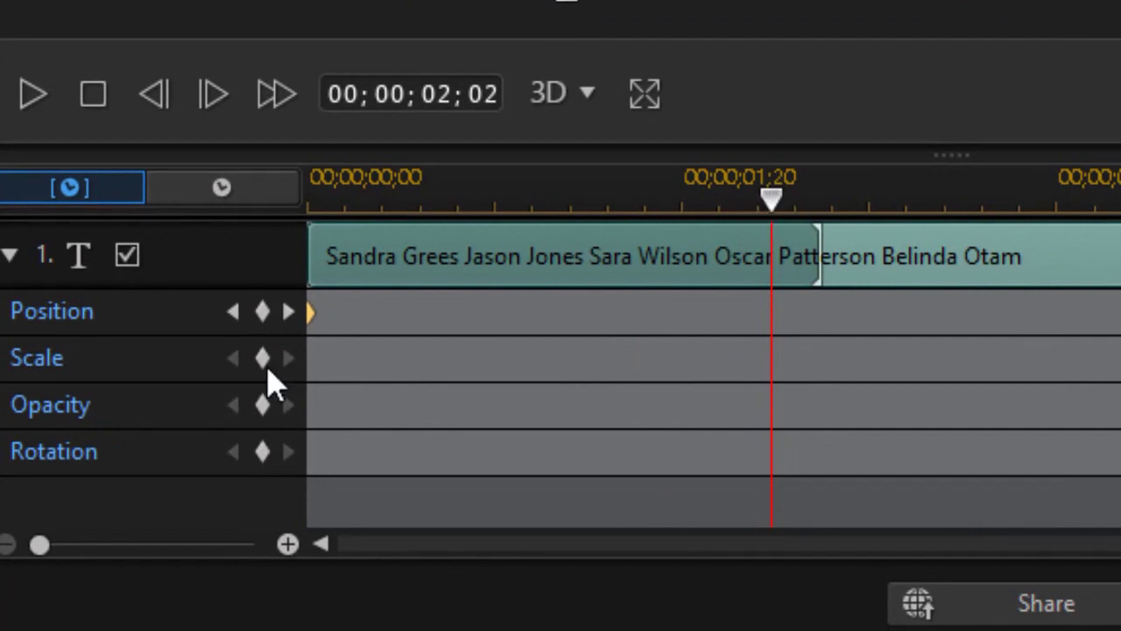
{"action": "left_click", "coordinate": [262, 314]}
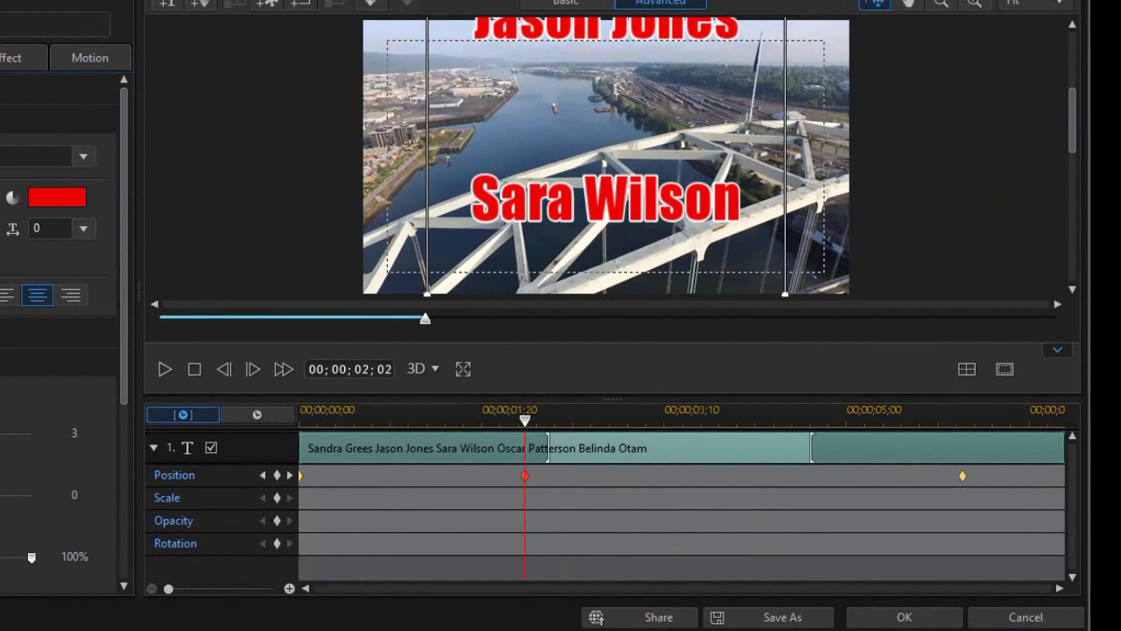
{"action": "left_click_drag", "start_coordinate": [1074, 131], "coordinate": [1060, 111]}
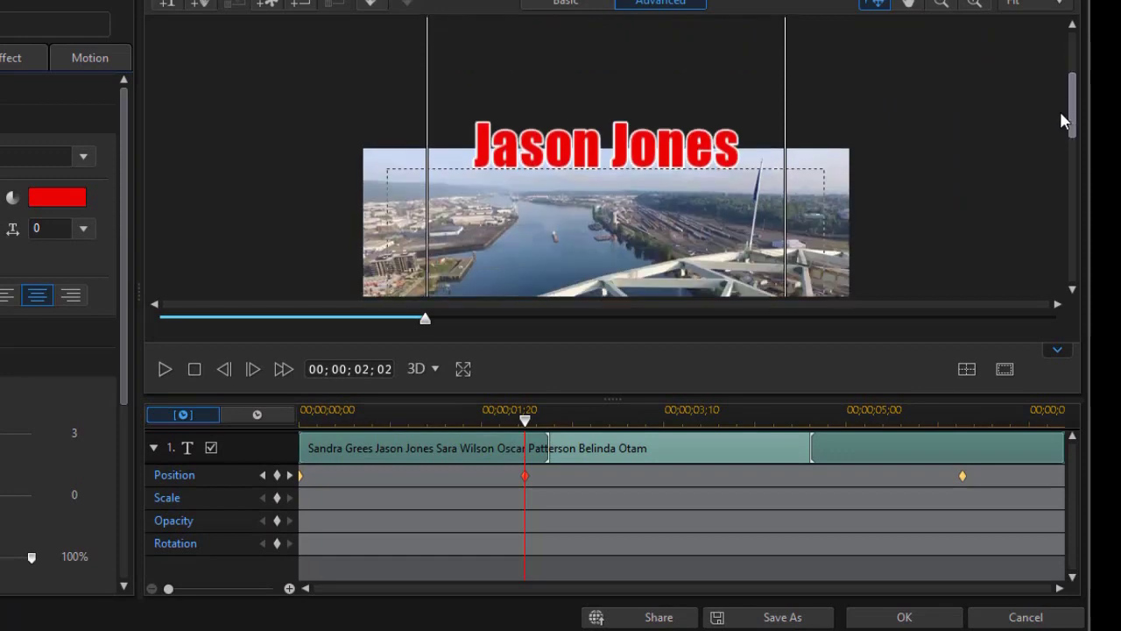
{"action": "scroll", "coordinate": [1015, 140], "scroll_direction": "up", "scroll_amount": 1}
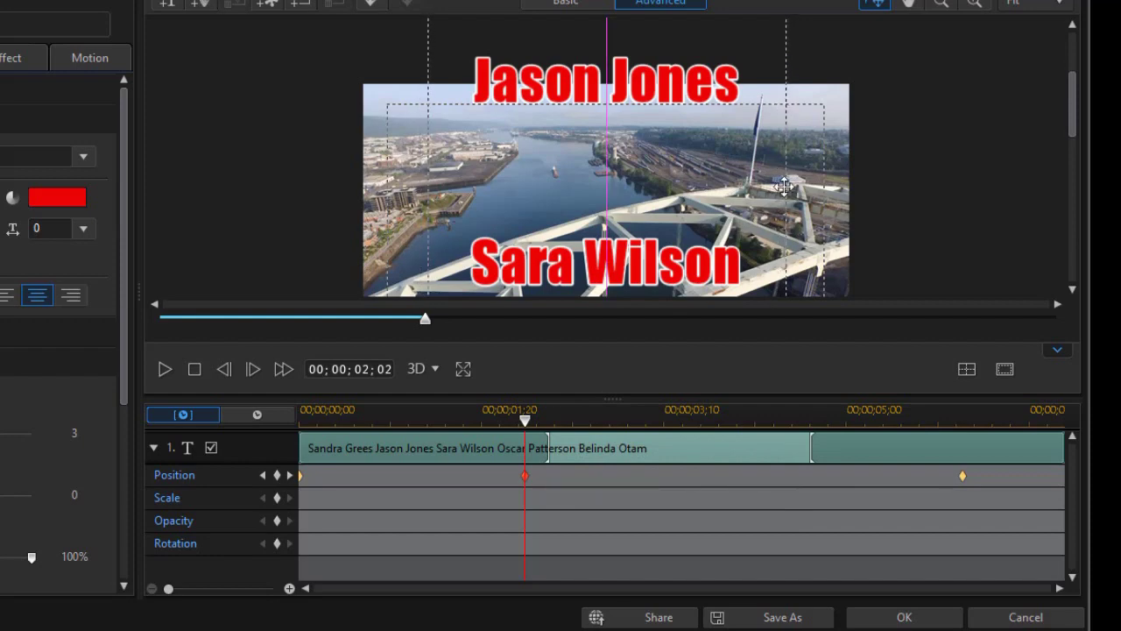
{"action": "left_click_drag", "start_coordinate": [786, 245], "coordinate": [786, 200]}
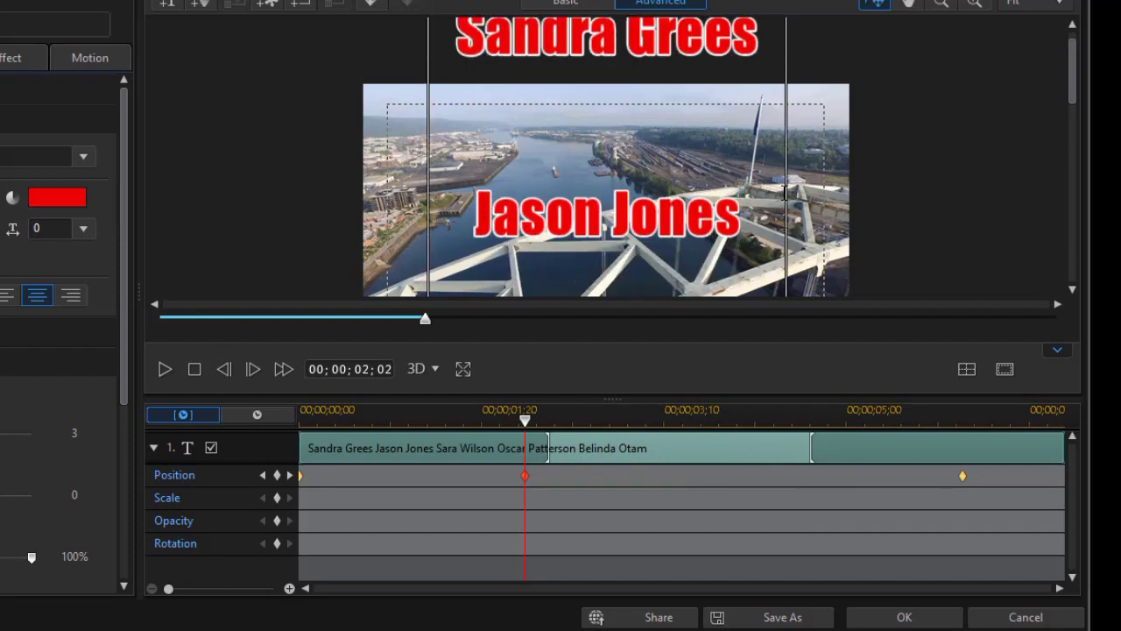
{"action": "mouse_move", "coordinate": [1073, 94]}
{"action": "left_mouse_down"}
{"action": "mouse_move", "coordinate": [1072, 122]}
{"action": "mouse_move", "coordinate": [1072, 112]}
{"action": "left_mouse_up"}
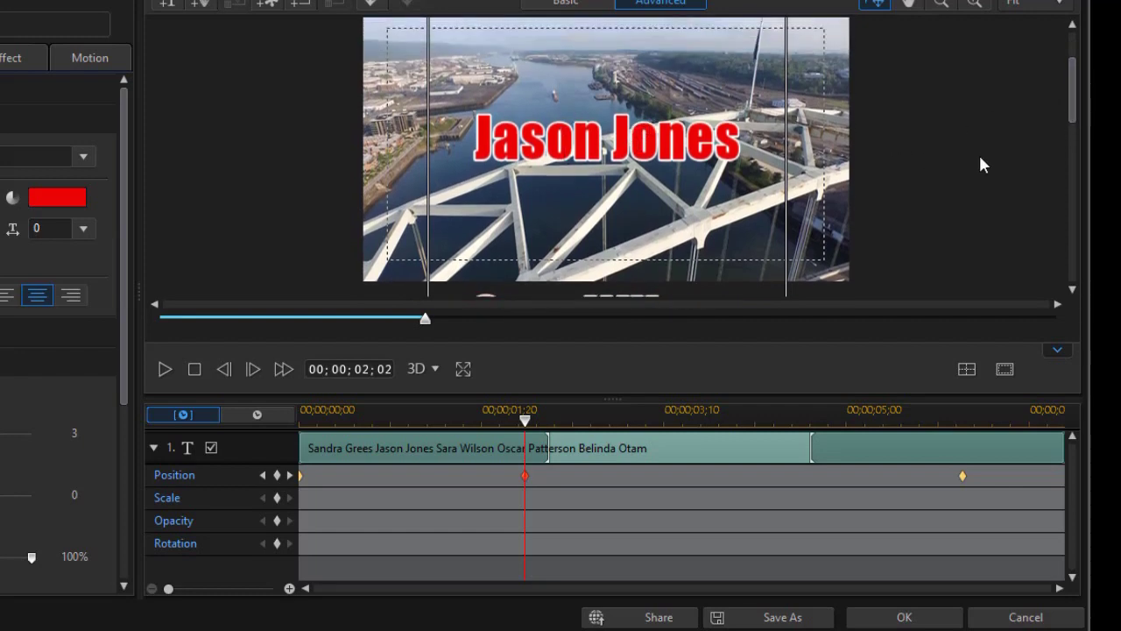
{"action": "scroll", "coordinate": [1062, 92], "scroll_direction": "down", "scroll_amount": 1}
{"action": "scroll", "coordinate": [1062, 92], "scroll_direction": "up", "scroll_amount": 2}
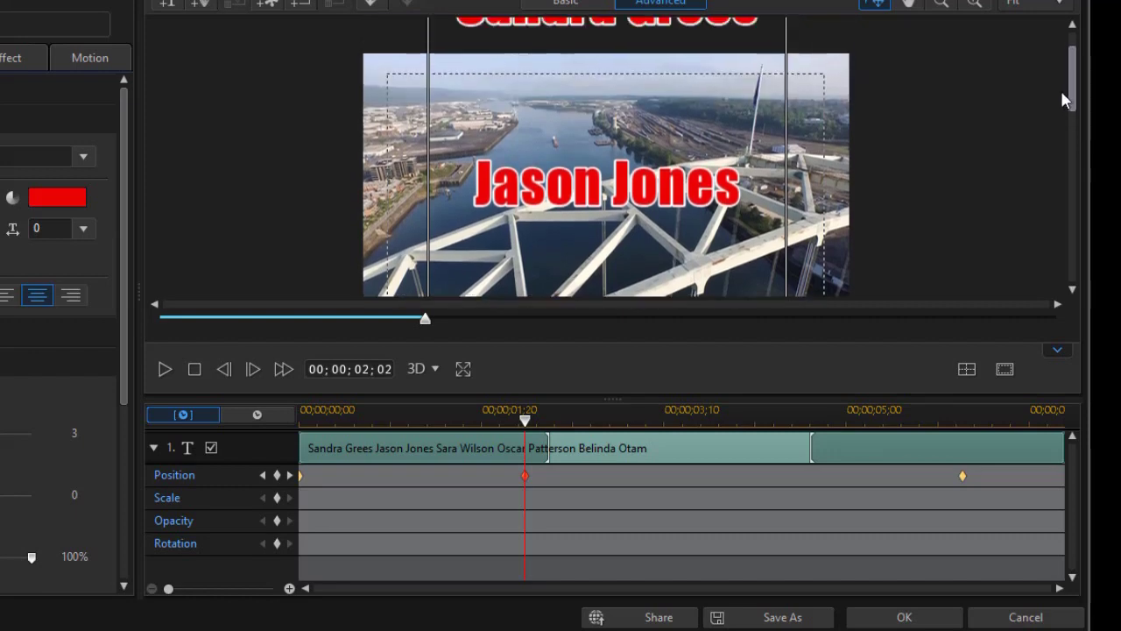
{"action": "scroll", "coordinate": [1061, 91], "scroll_direction": "down", "scroll_amount": 1}
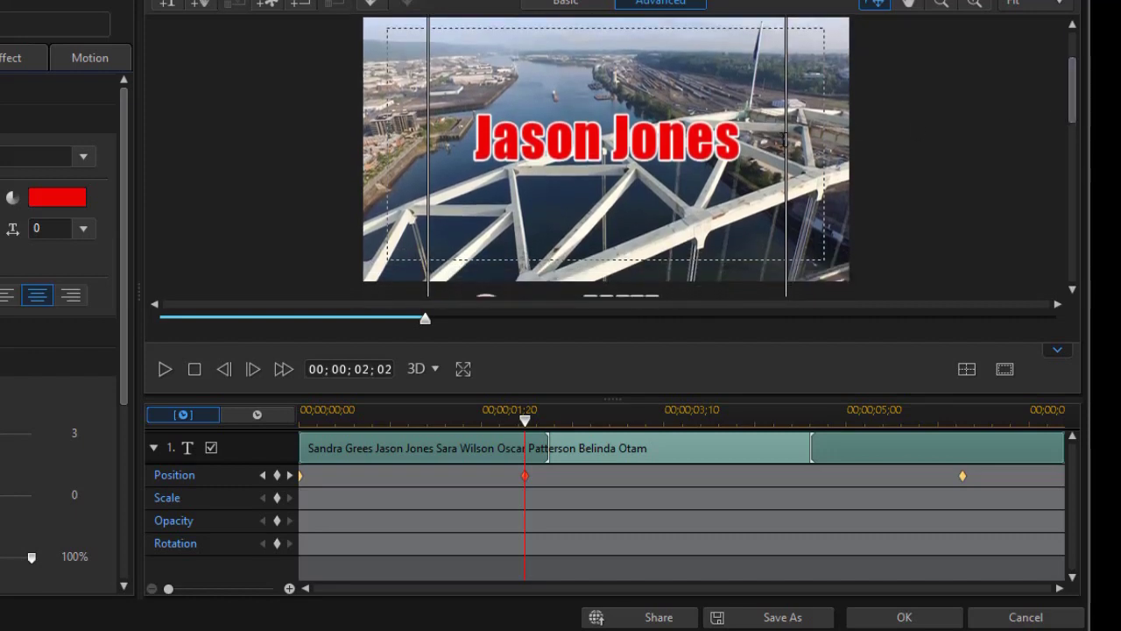
{"action": "left_click_drag", "start_coordinate": [786, 135], "coordinate": [787, 145]}
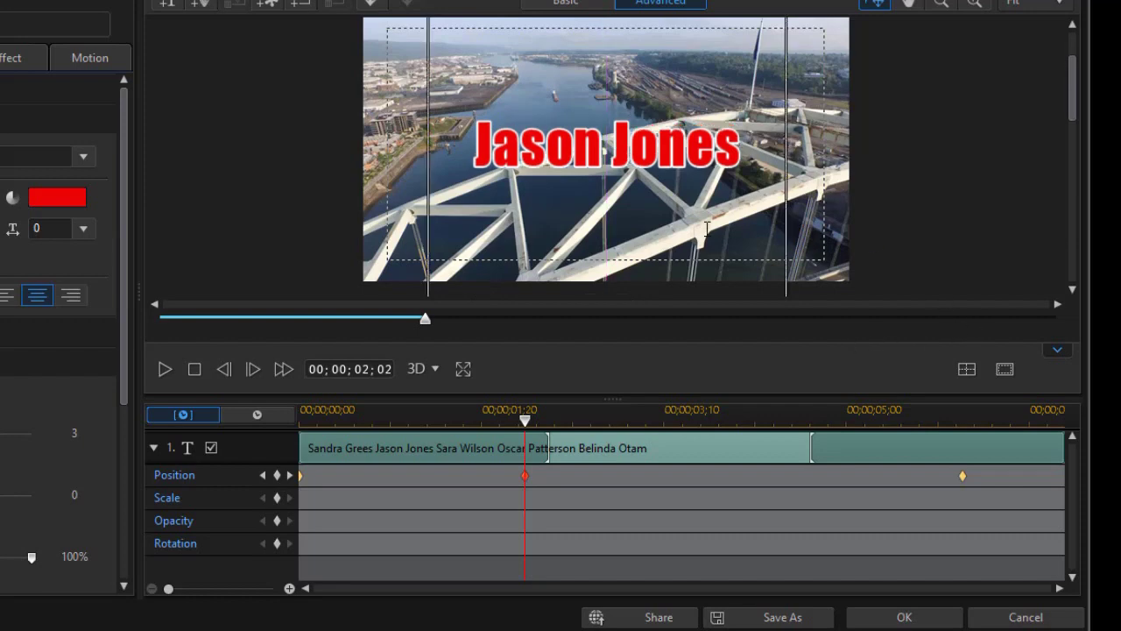
- Centre the title horizontally on the canvas and accept the Title Designer changes
{"action": "left_click", "coordinate": [968, 370]}
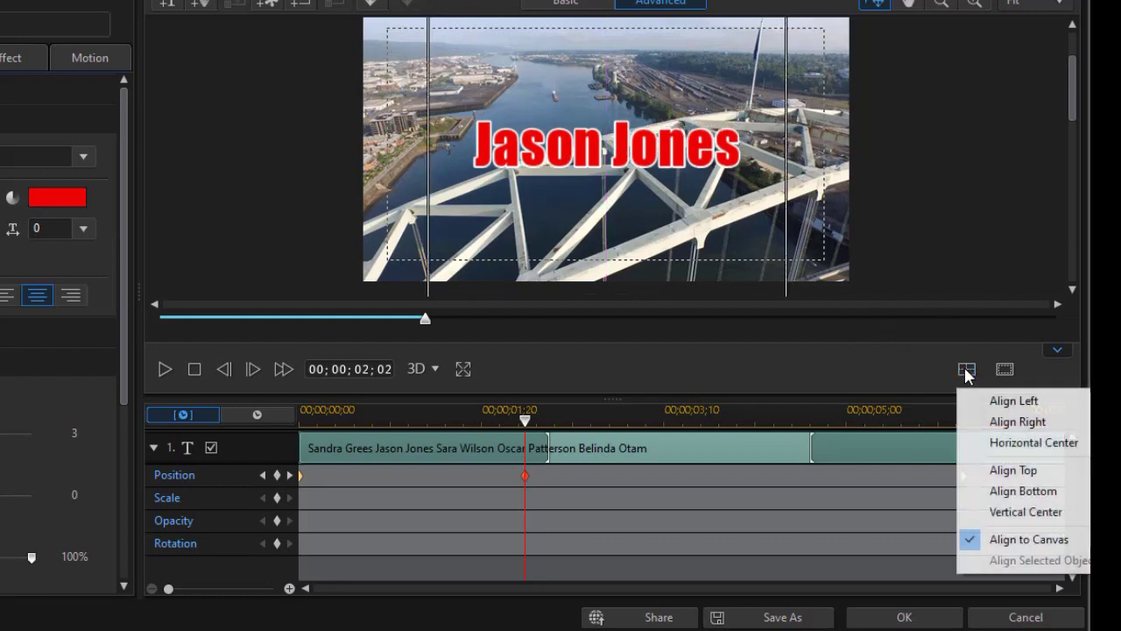
{"action": "left_click", "coordinate": [990, 443]}
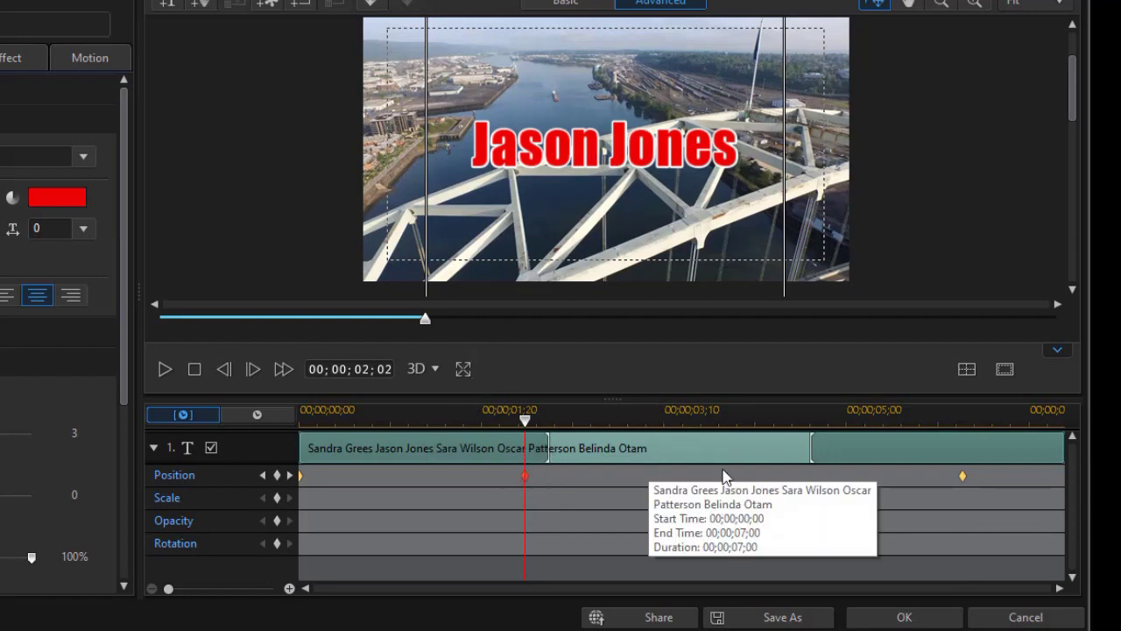
{"action": "left_click", "coordinate": [901, 618]}
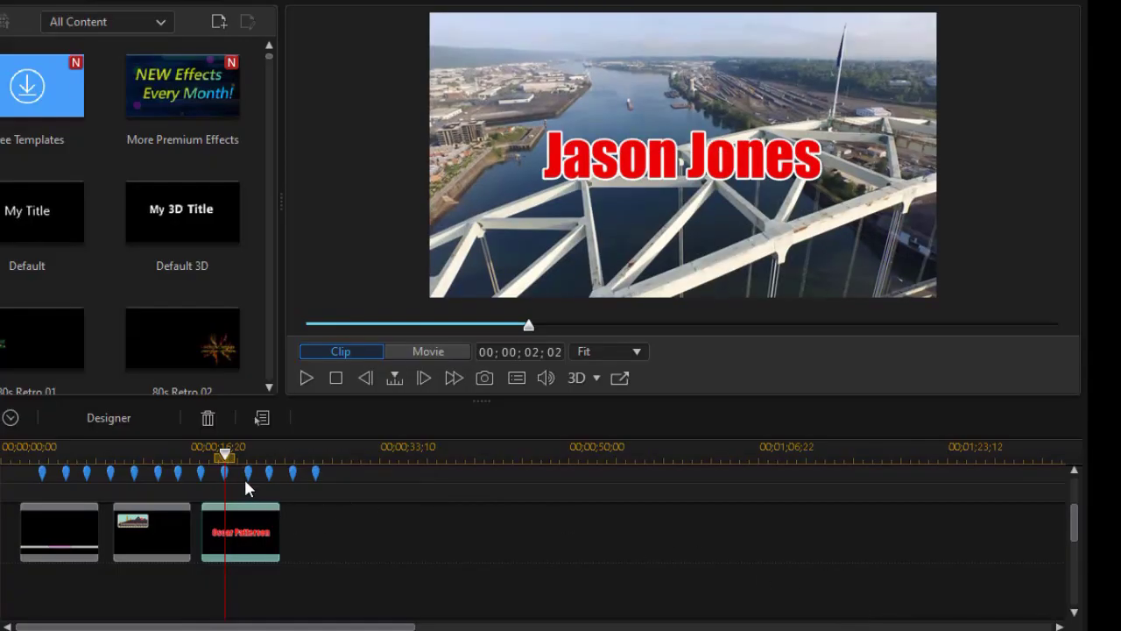
- Jump to the next beat marker at 04;05 and reopen the name-list title for editing
{"action": "left_click", "coordinate": [248, 473]}
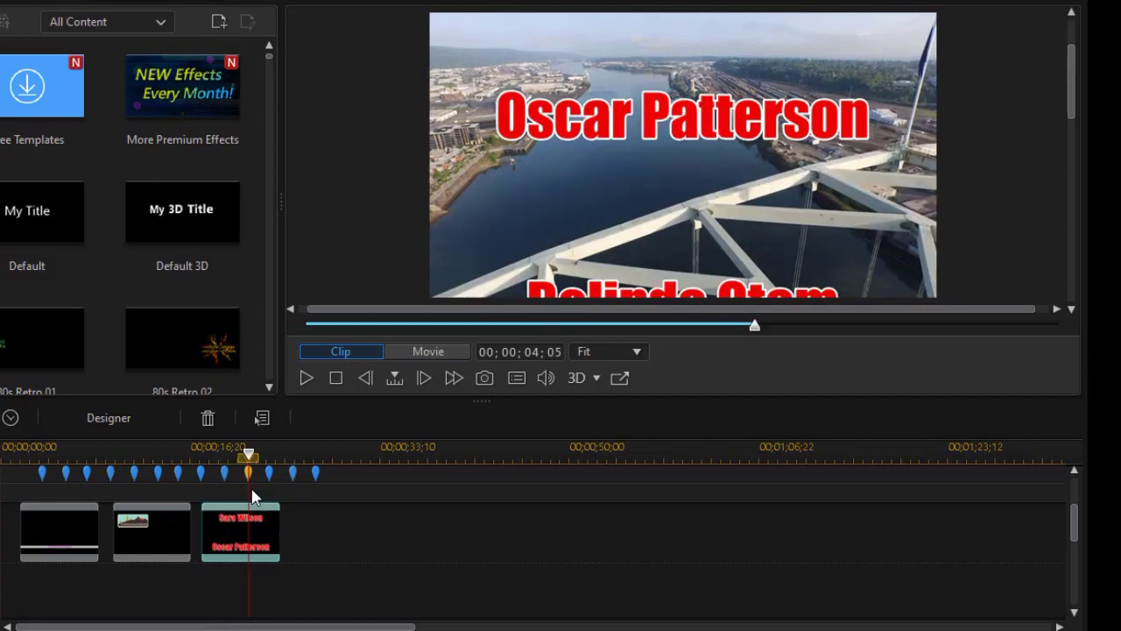
{"action": "left_click", "coordinate": [257, 550]}
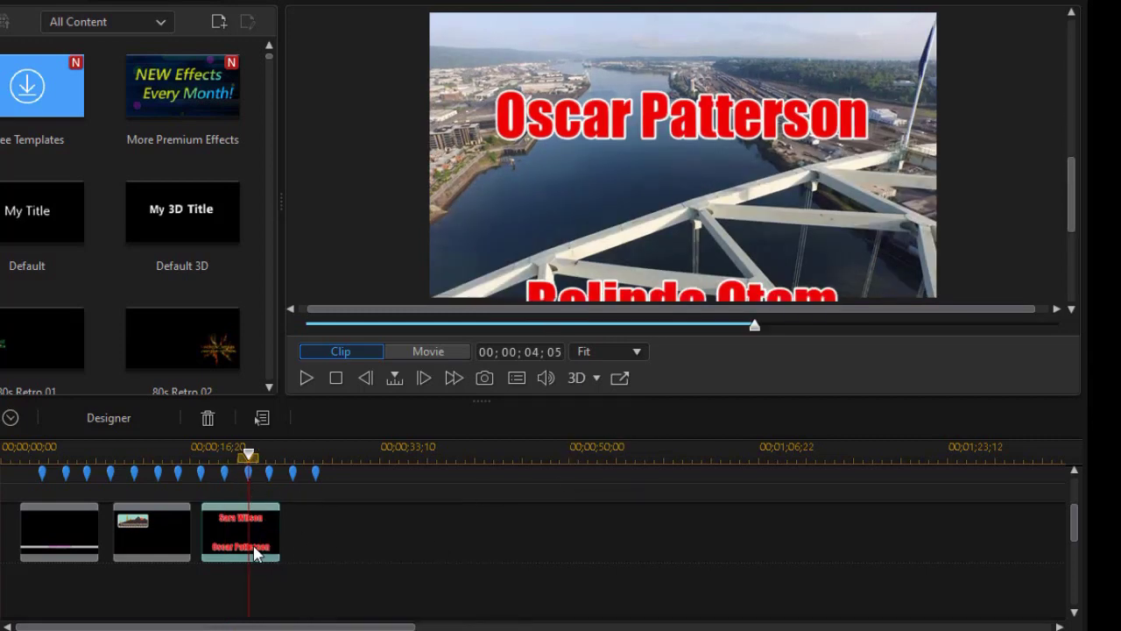
{"action": "double_click", "coordinate": [256, 550]}
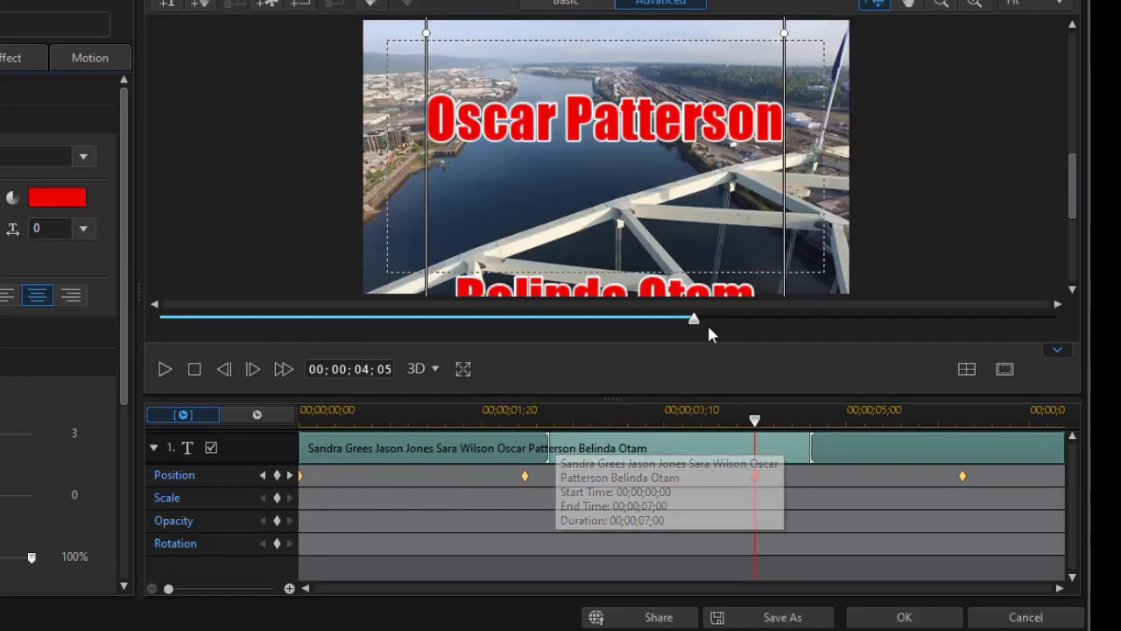
{"action": "left_click_drag", "start_coordinate": [1077, 193], "coordinate": [1069, 152]}
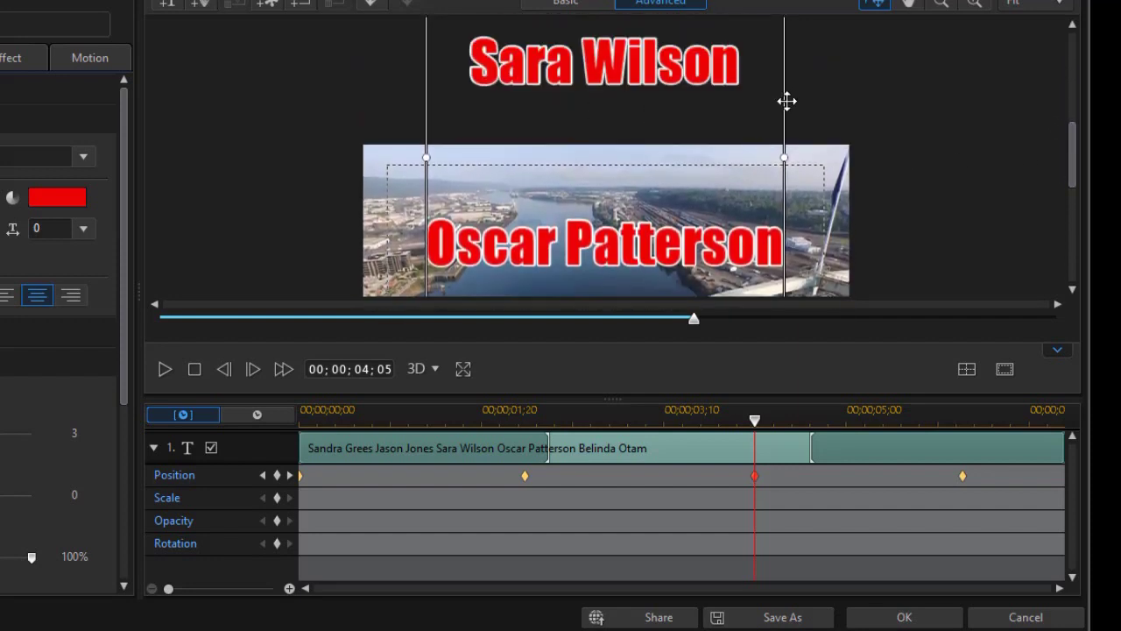
{"action": "left_click_drag", "start_coordinate": [786, 102], "coordinate": [790, 238]}
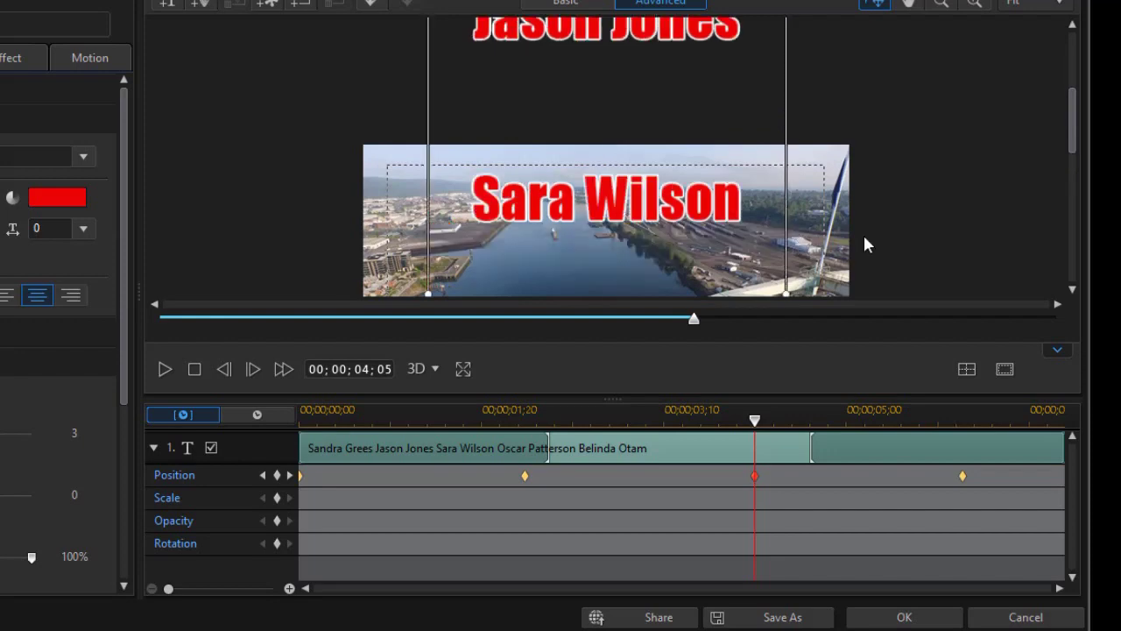
{"action": "left_click_drag", "start_coordinate": [1071, 149], "coordinate": [1068, 182]}
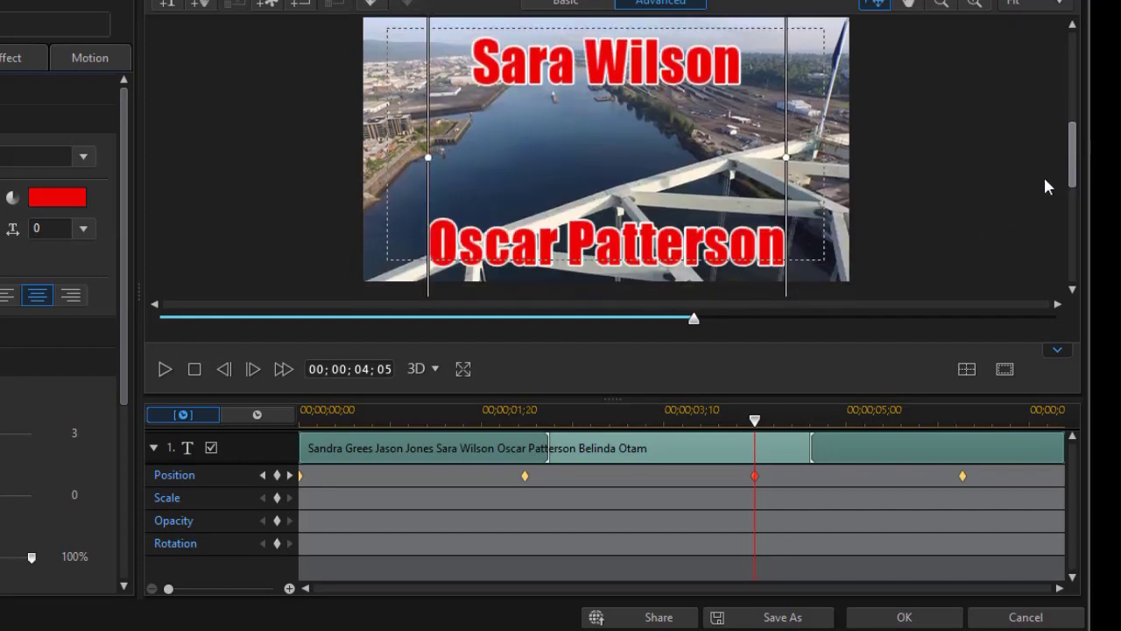
{"action": "left_click_drag", "start_coordinate": [785, 122], "coordinate": [787, 183]}
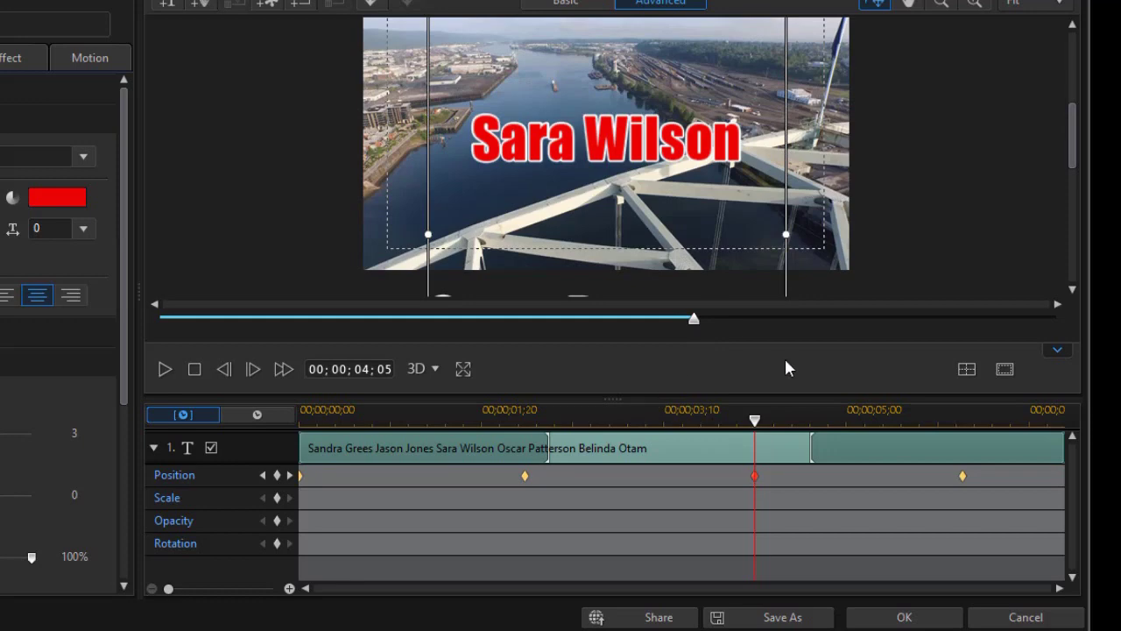
{"action": "left_click", "coordinate": [966, 372]}
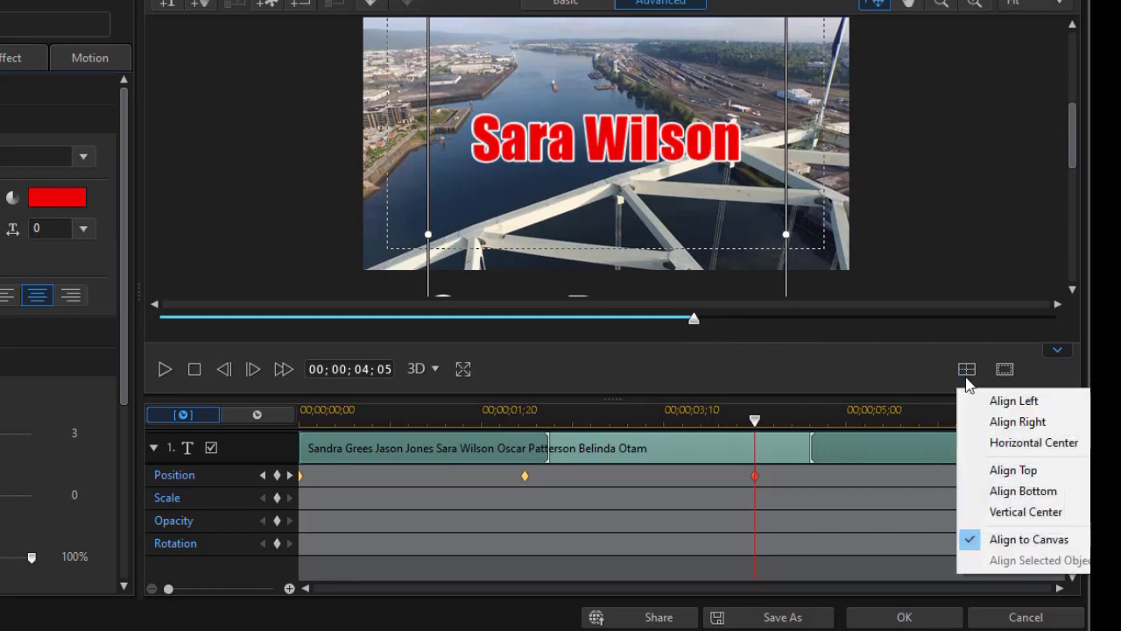
{"action": "left_click", "coordinate": [986, 445]}
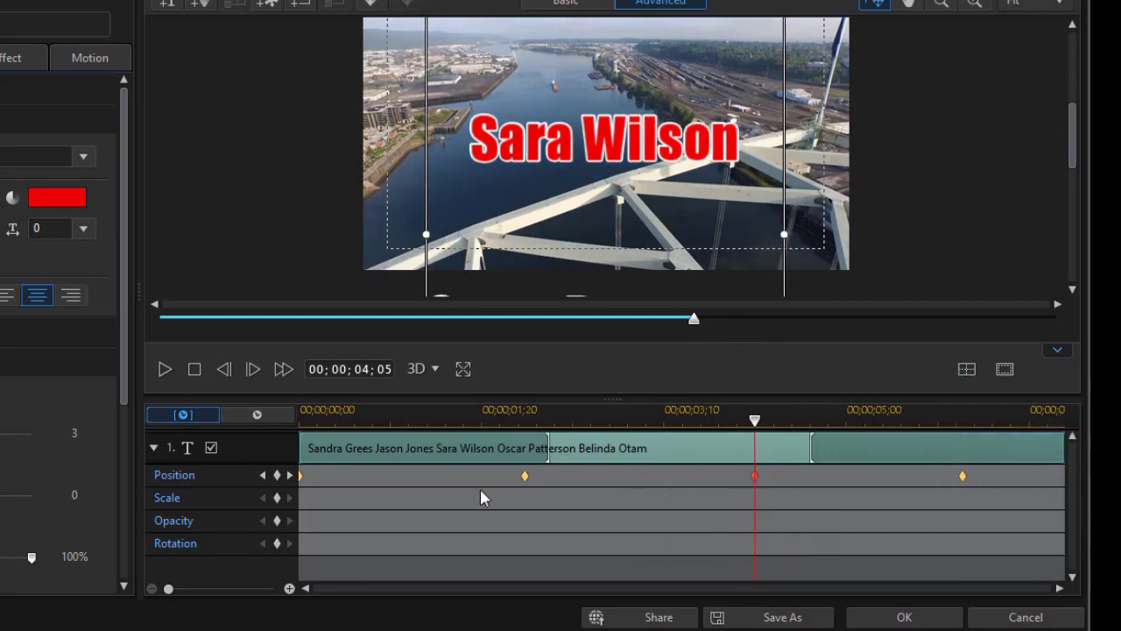
{"action": "left_click", "coordinate": [895, 618]}
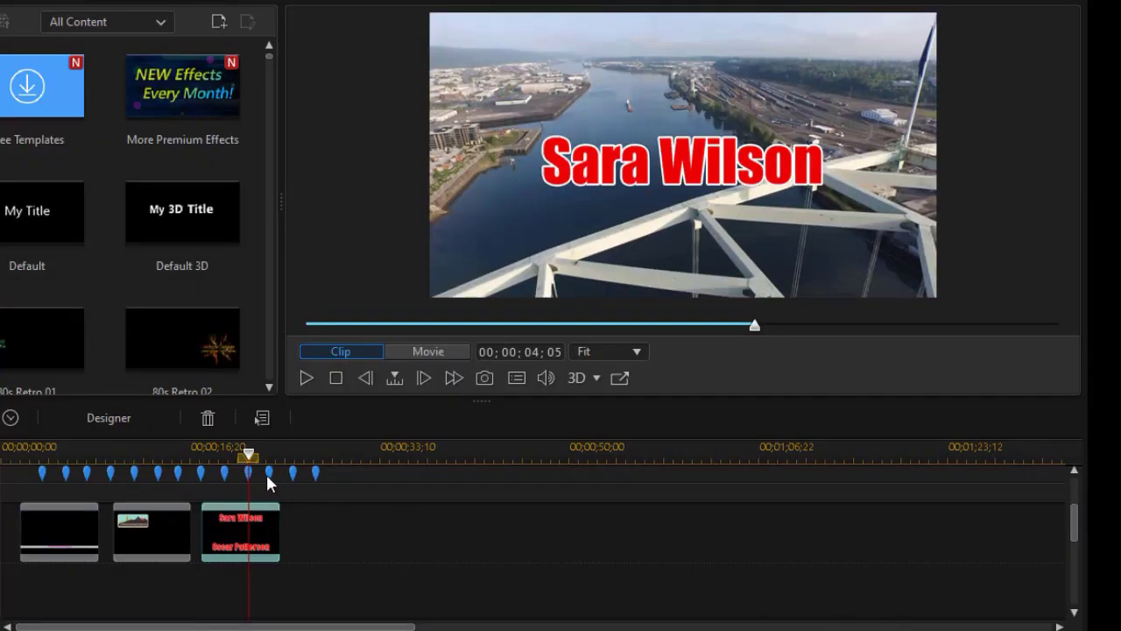
- Shift the name-list clip slightly earlier onto the next beat marker and reopen it for editing
{"action": "left_click", "coordinate": [269, 474]}
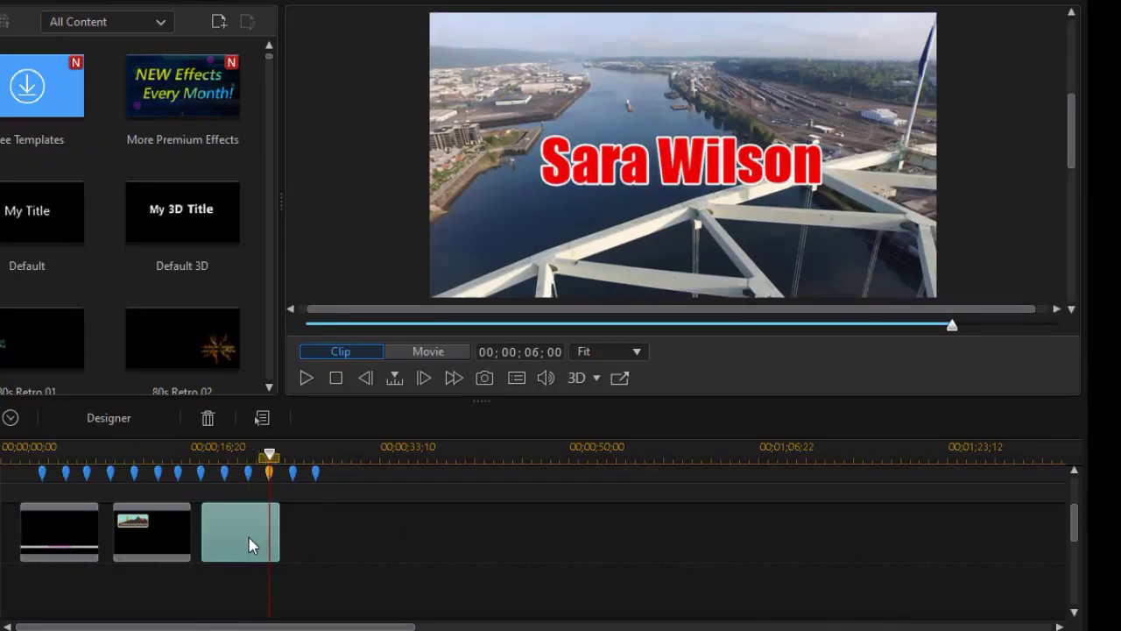
{"action": "left_click_drag", "start_coordinate": [252, 539], "coordinate": [246, 545]}
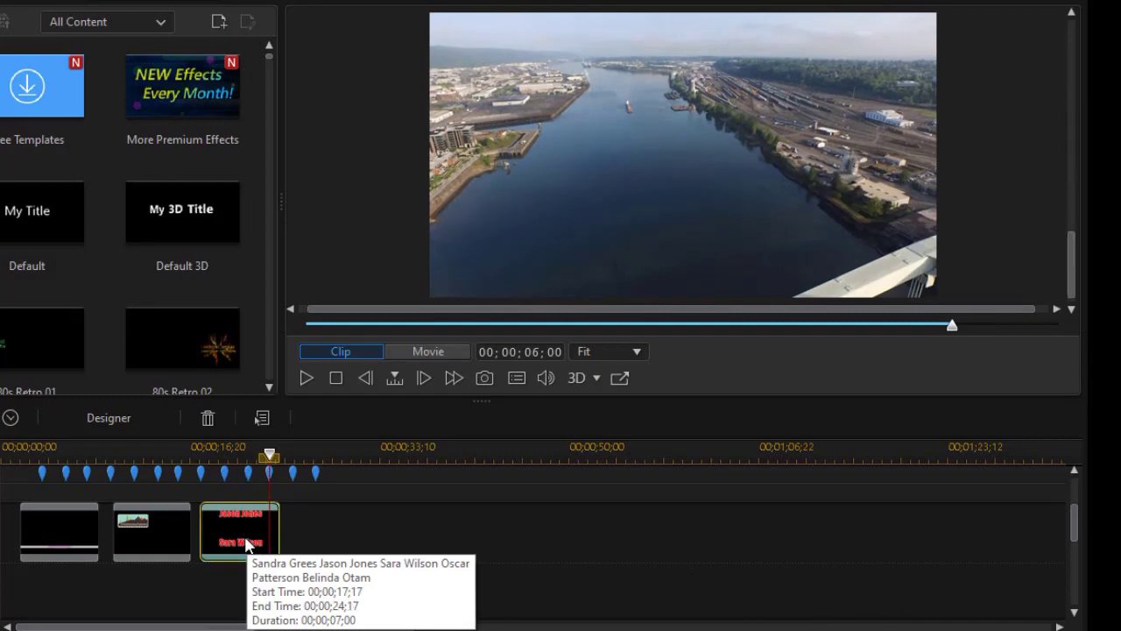
{"action": "double_click", "coordinate": [246, 544]}
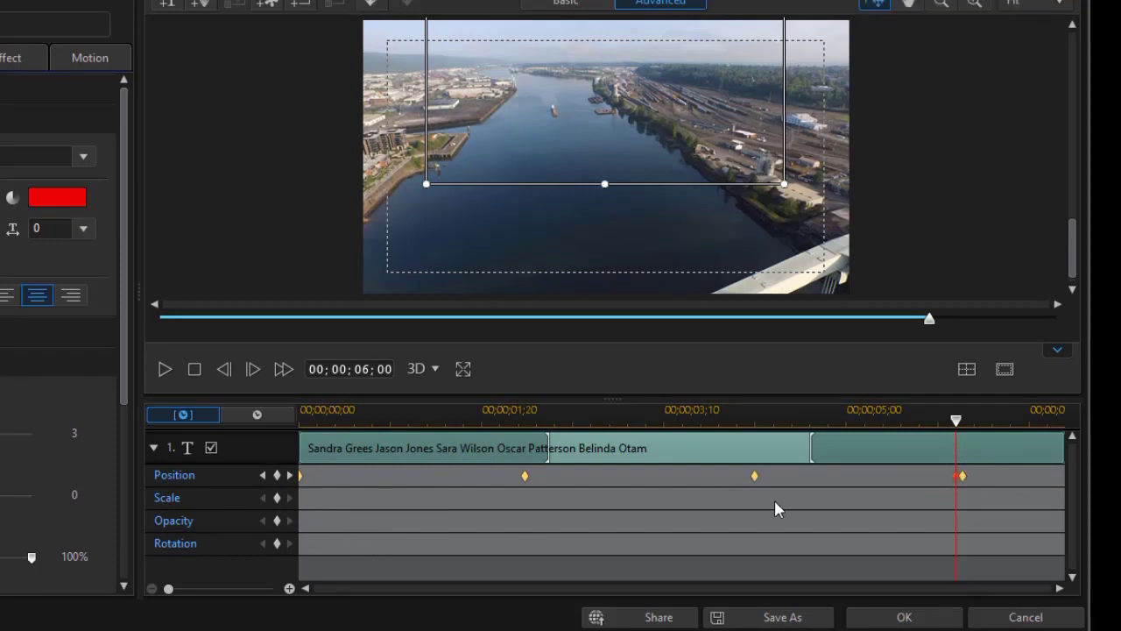
- Delete the stray 06;02 position keyframe and return to the 06;00 keyframe
{"action": "left_click", "coordinate": [962, 477]}
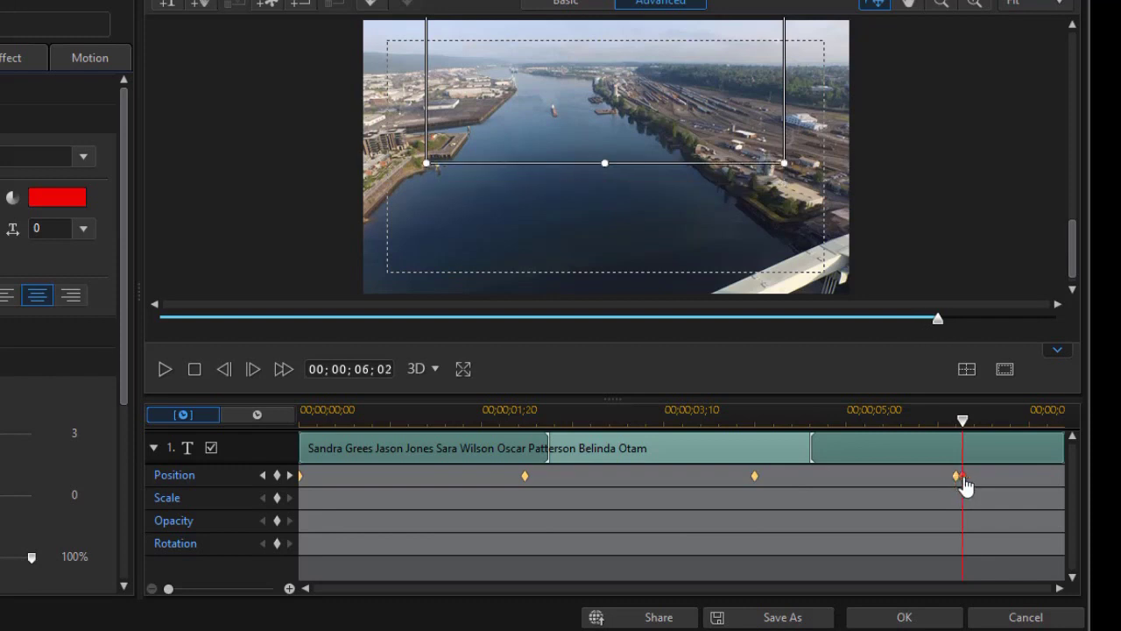
{"action": "right_click", "coordinate": [963, 479]}
{"action": "left_click", "coordinate": [991, 491]}
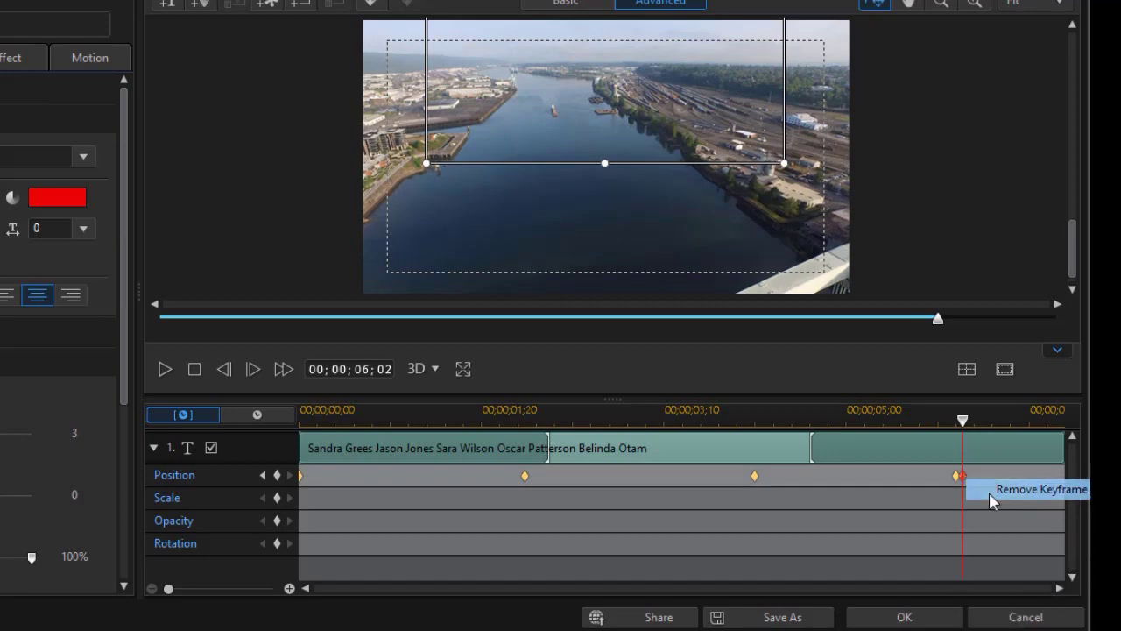
{"action": "left_click", "coordinate": [262, 476]}
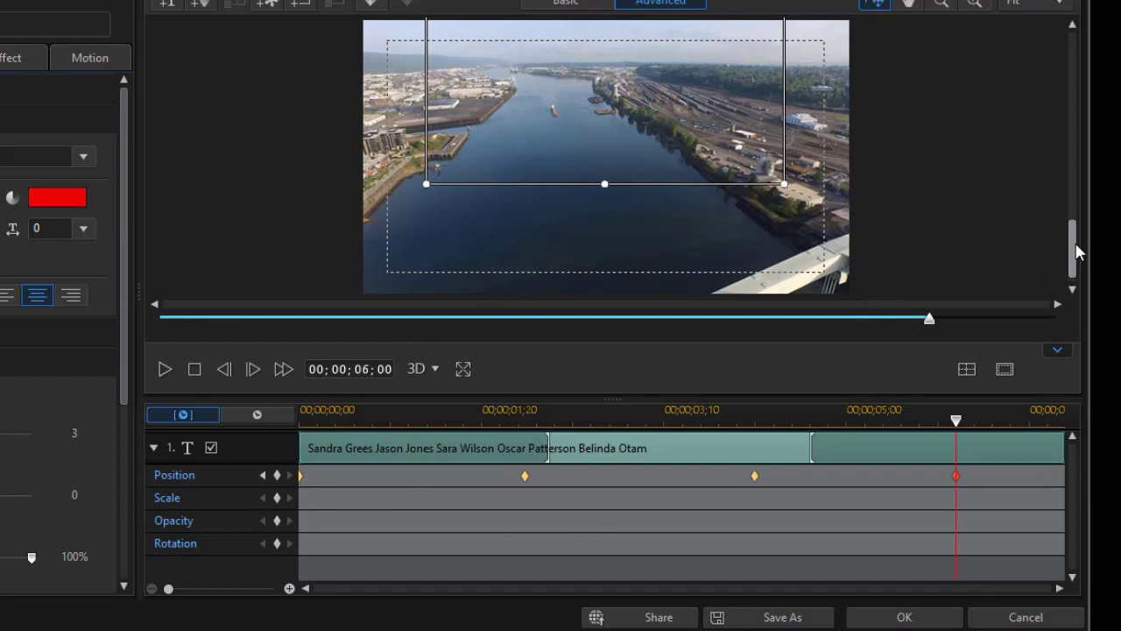
{"action": "left_click_drag", "start_coordinate": [1073, 250], "coordinate": [1048, 154]}
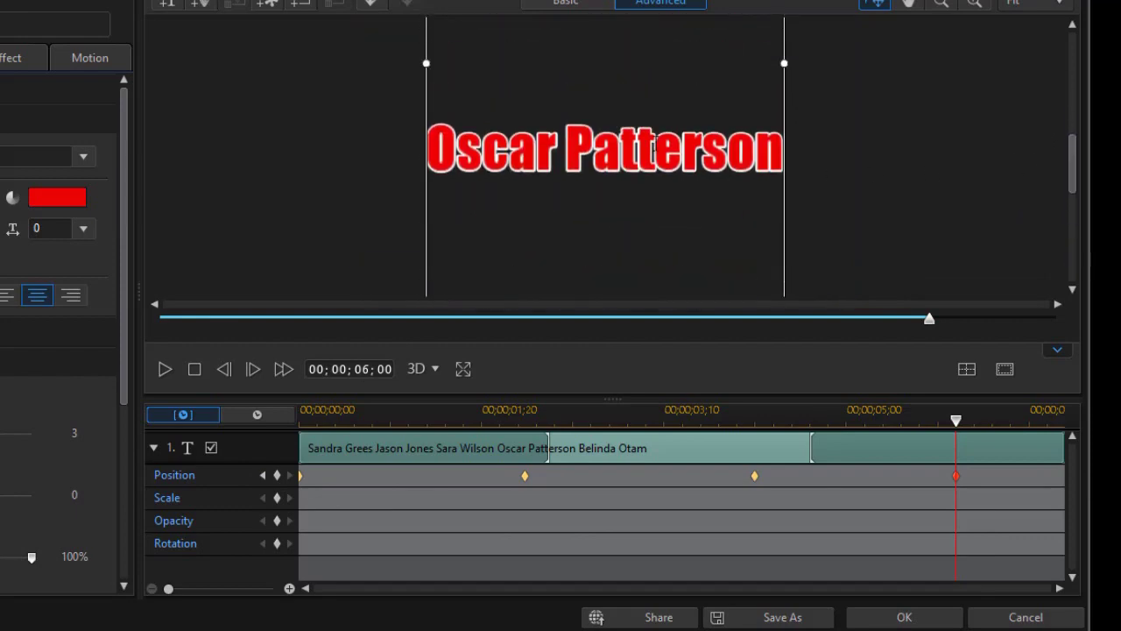
{"action": "left_click_drag", "start_coordinate": [1050, 185], "coordinate": [776, 332]}
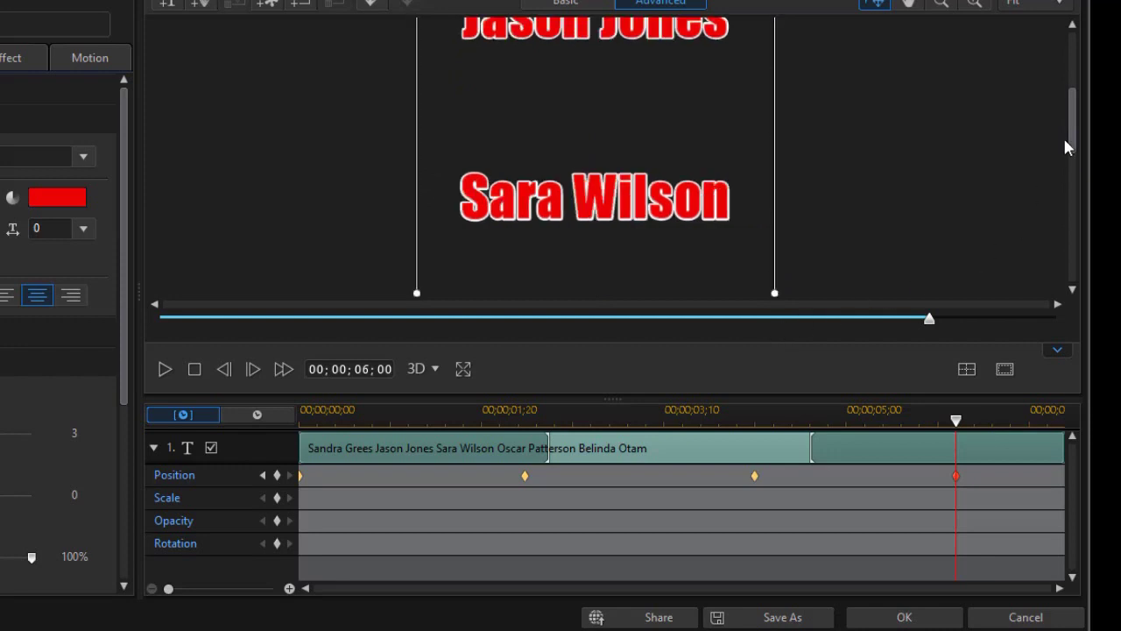
{"action": "left_click_drag", "start_coordinate": [1068, 163], "coordinate": [1053, 190]}
{"action": "scroll", "coordinate": [1053, 189], "scroll_direction": "down", "scroll_amount": 1}
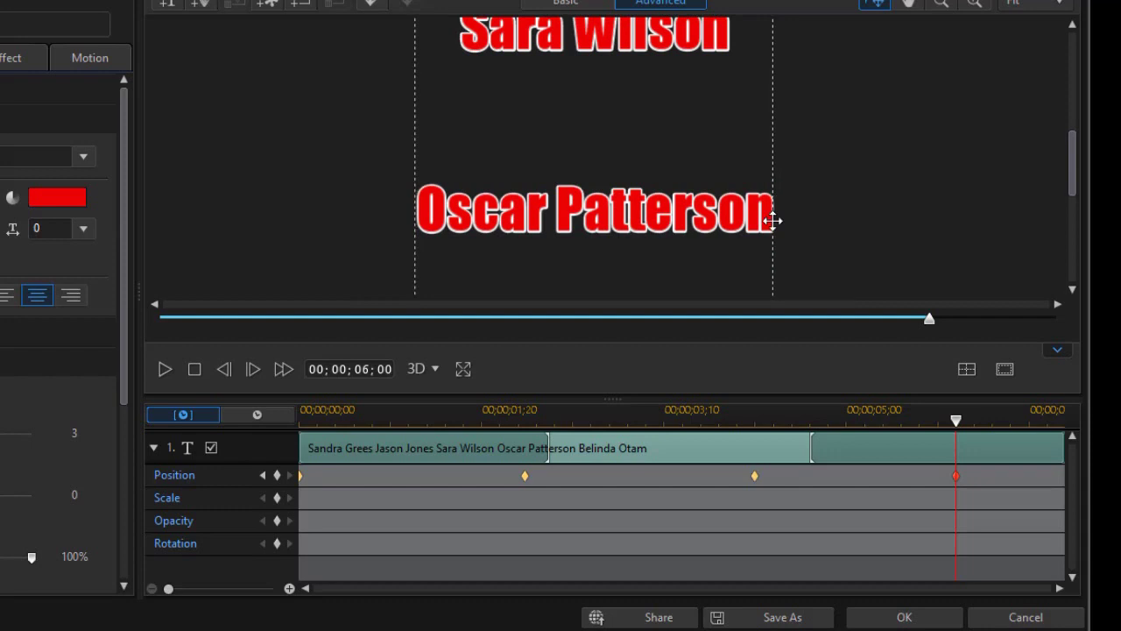
{"action": "scroll", "coordinate": [776, 296], "scroll_direction": "up", "scroll_amount": 5}
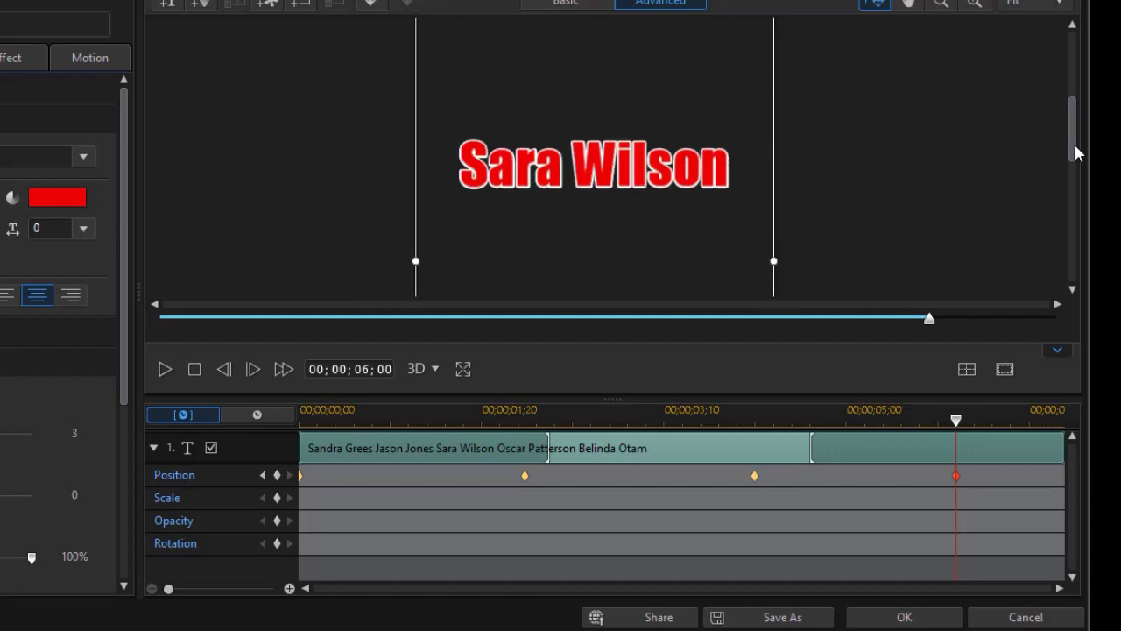
{"action": "left_click_drag", "start_coordinate": [1075, 149], "coordinate": [1079, 224]}
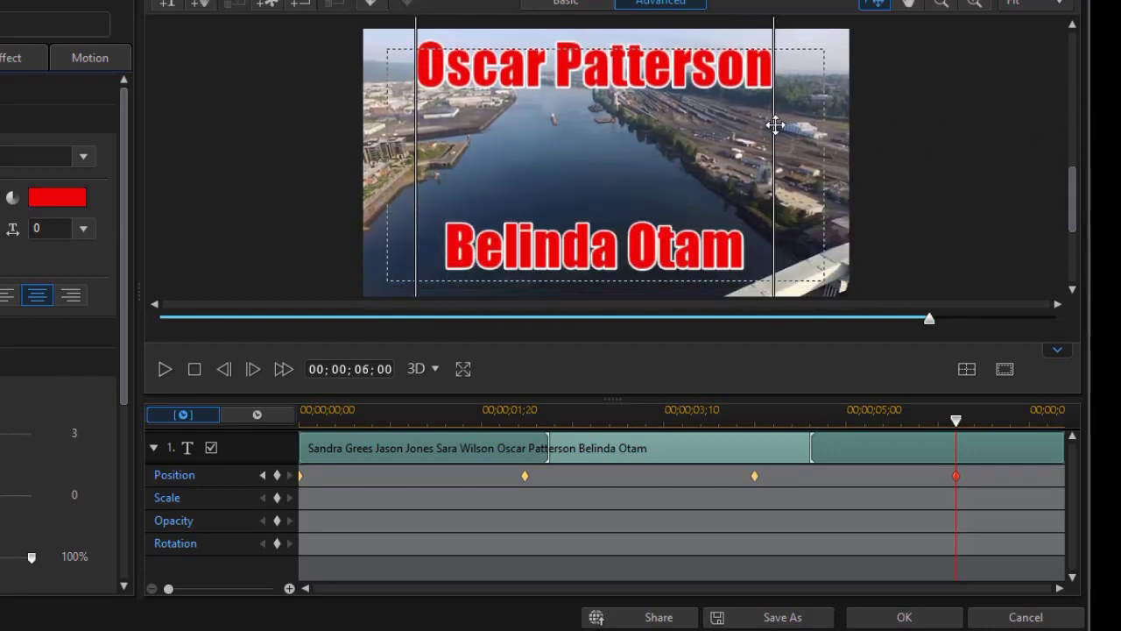
{"action": "left_click_drag", "start_coordinate": [775, 125], "coordinate": [774, 222]}
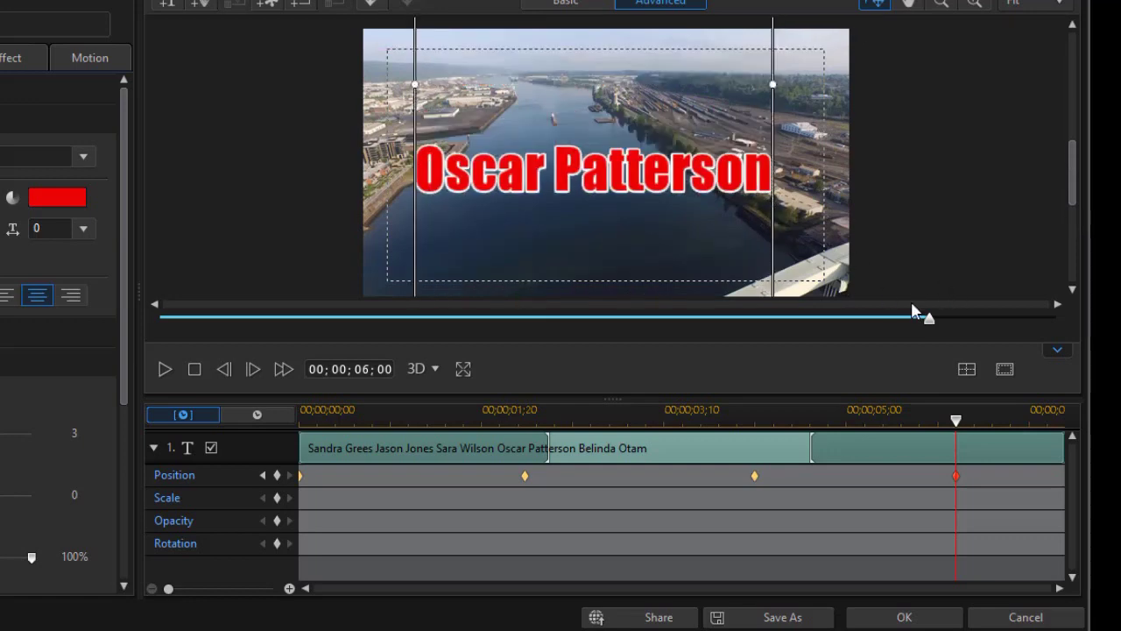
- Centre the title horizontally on the canvas and close the Title Designer with the changes
{"action": "left_click", "coordinate": [966, 370]}
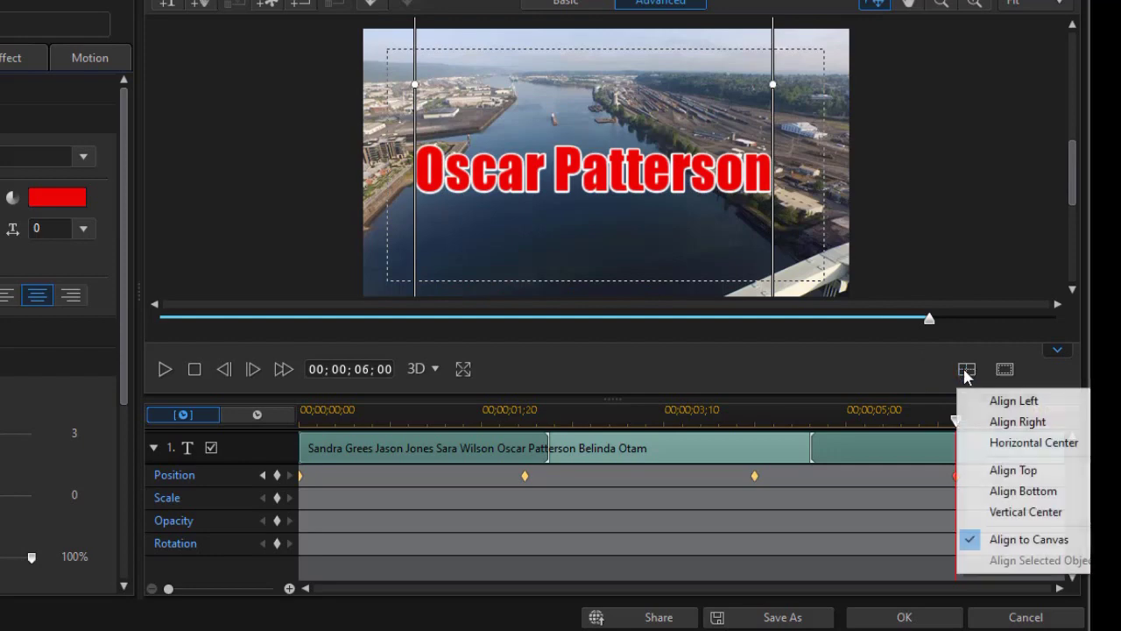
{"action": "left_click", "coordinate": [996, 443]}
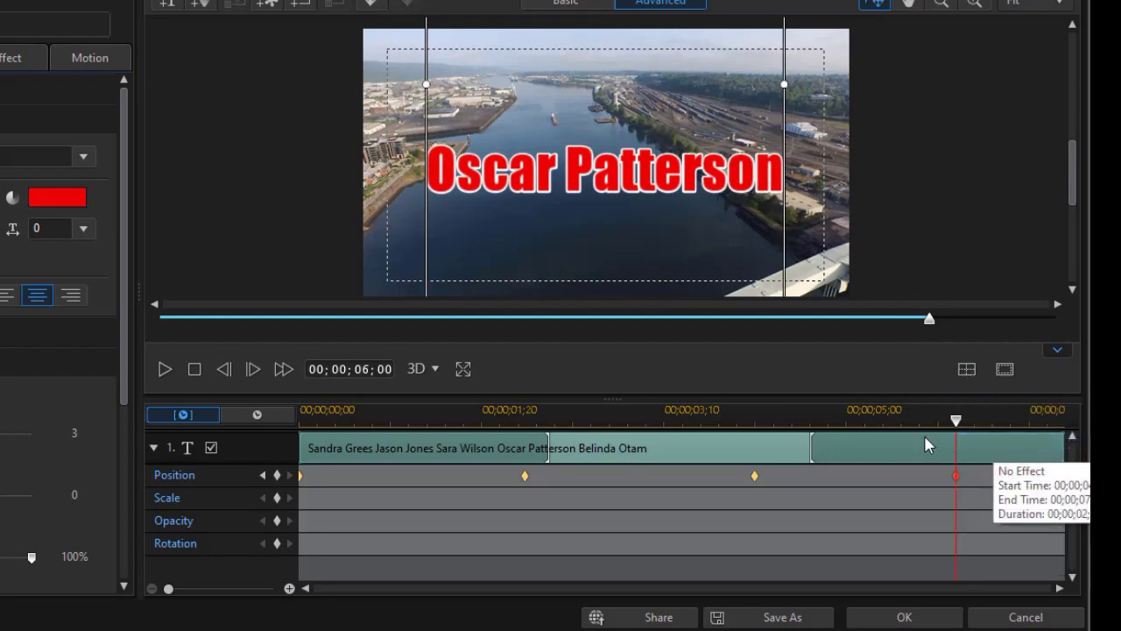
{"action": "left_click", "coordinate": [917, 620]}
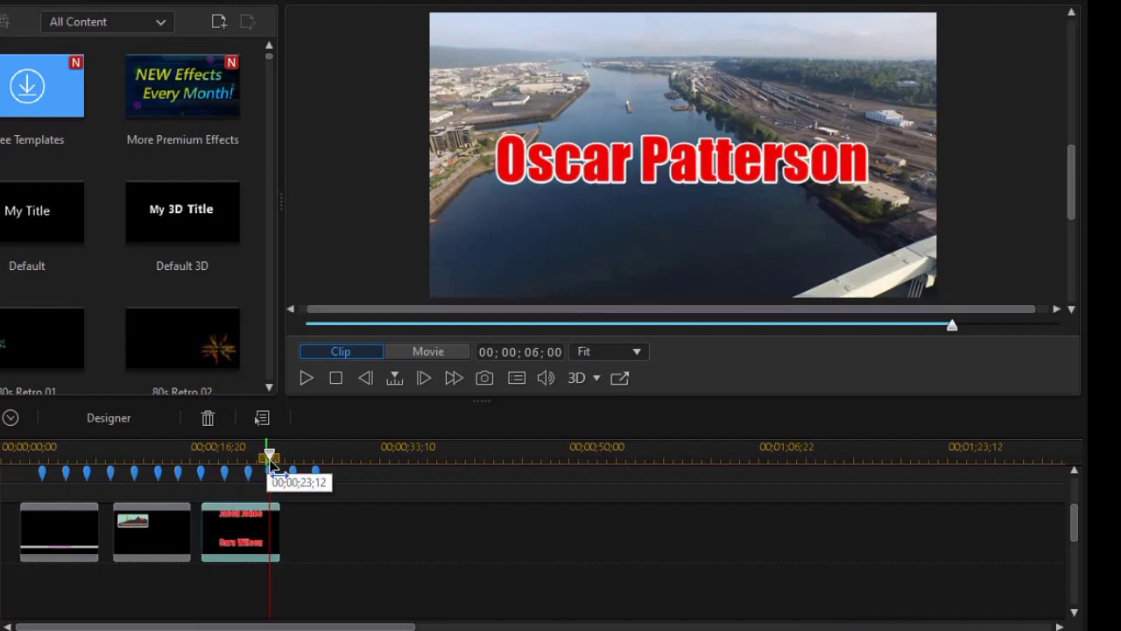
{"action": "left_click_drag", "start_coordinate": [270, 456], "coordinate": [173, 455]}
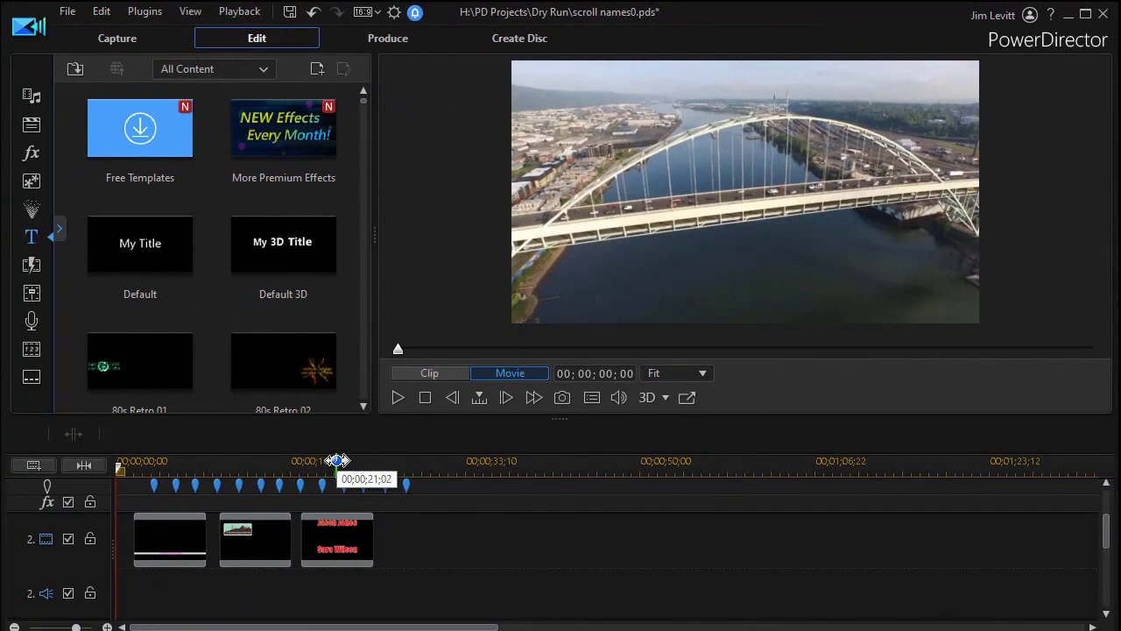
- Move the playhead to 00;00;21;02 to show the two credited names over the bridge footage
{"action": "left_click", "coordinate": [337, 460]}
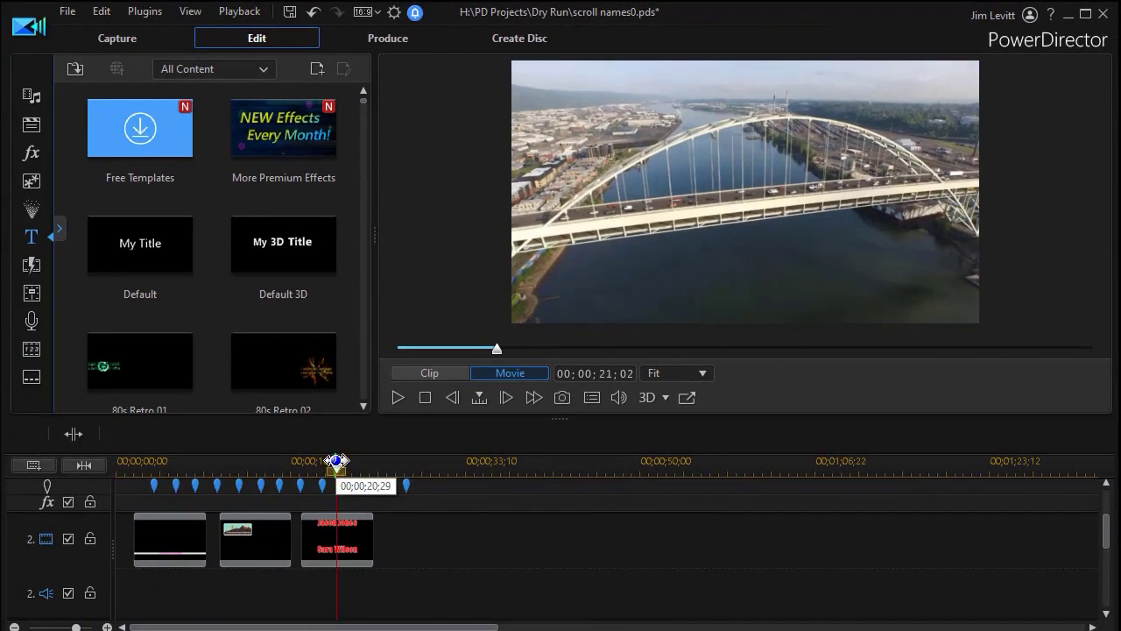